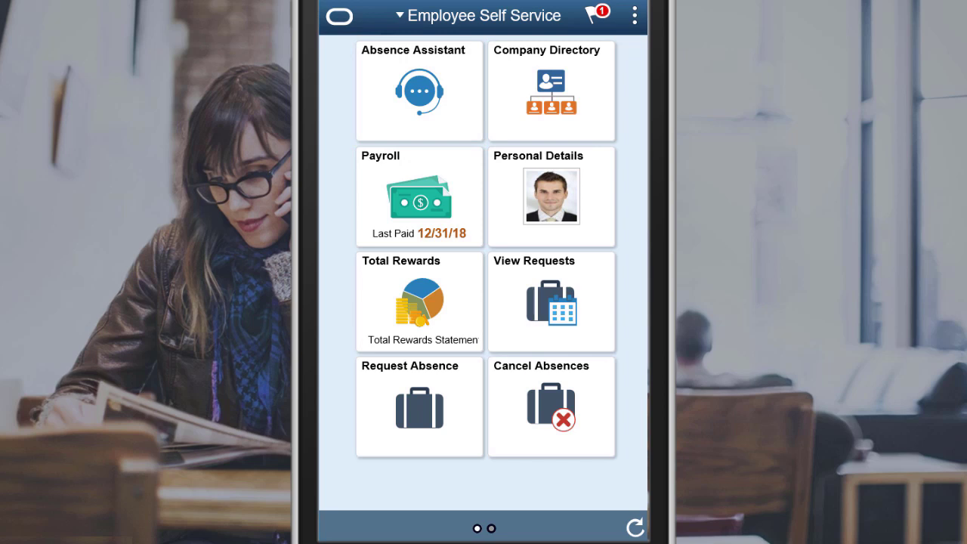
Open the Absence Assistant chat and greet it with 'Hi'
click(374, 125)
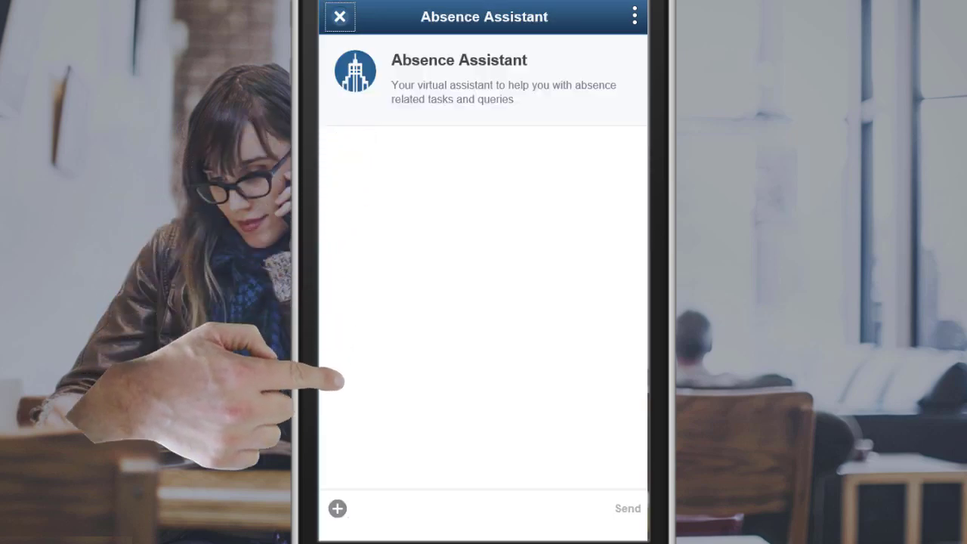
text(Hi)
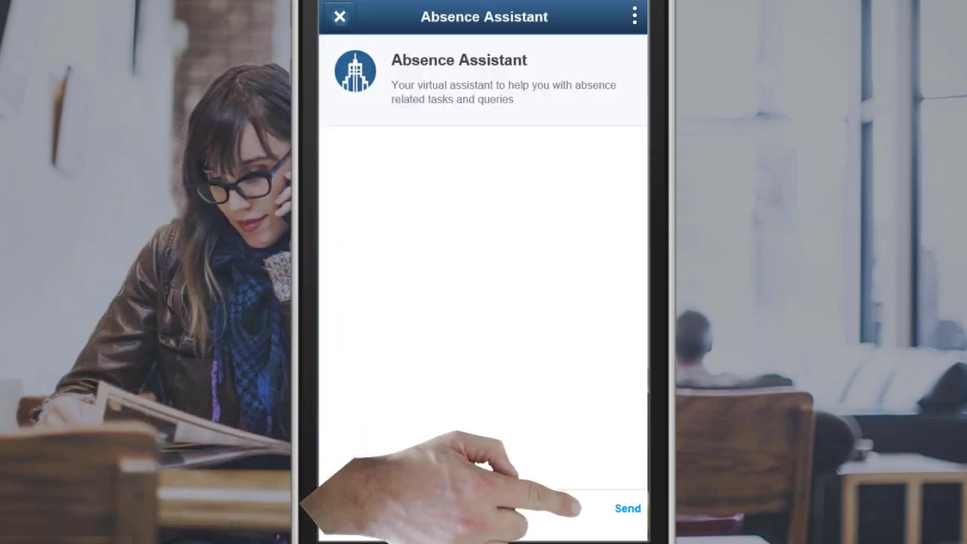
click(627, 508)
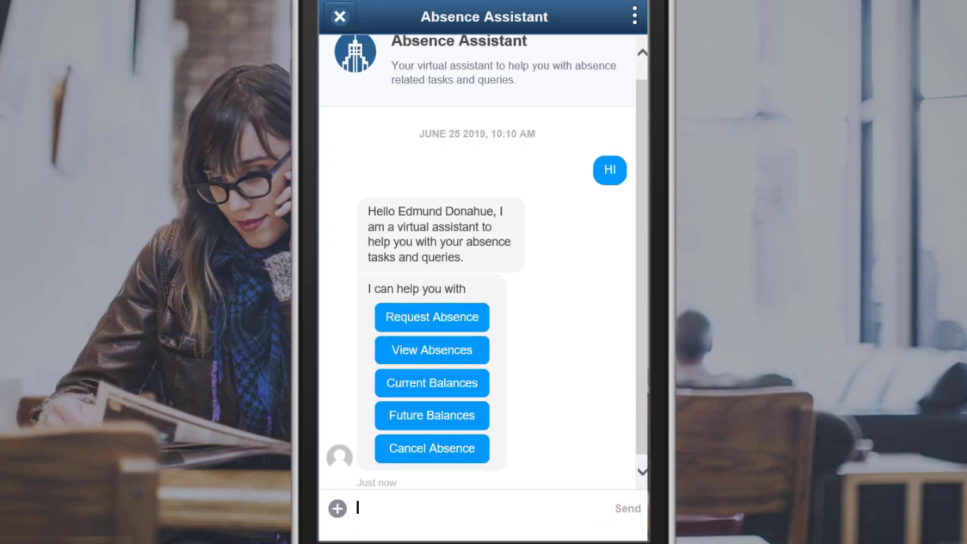
List my absences, browse to the 06/21/2019 Jury request, then ask for more requests
click(476, 351)
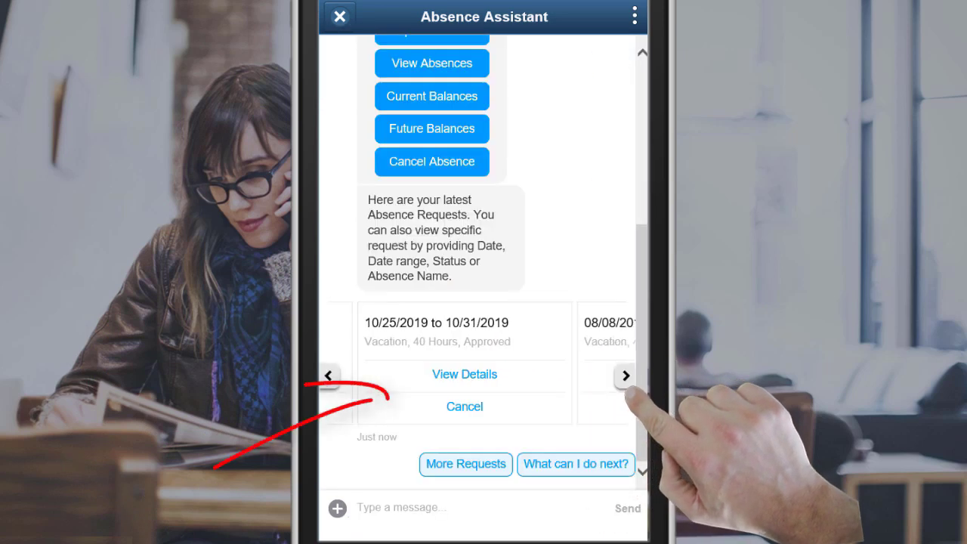
click(626, 375)
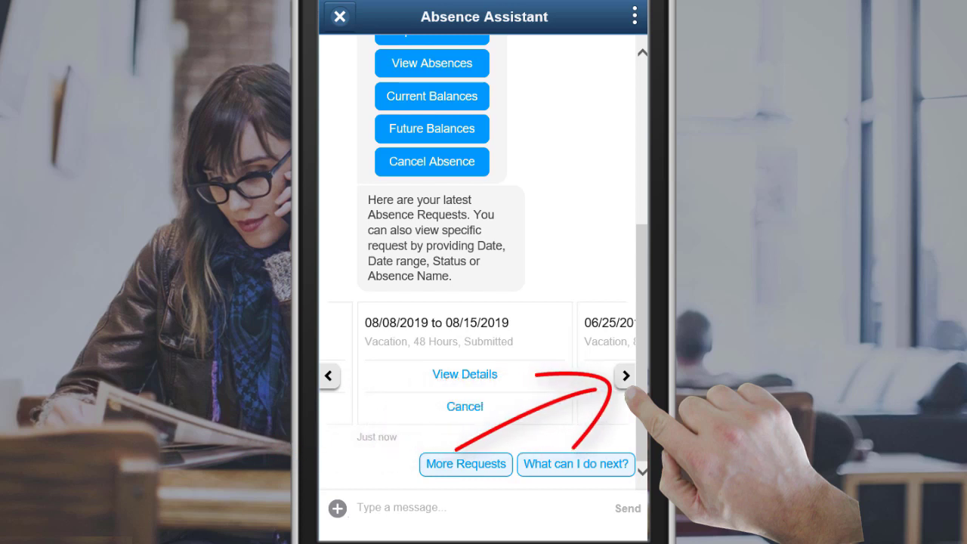
click(625, 375)
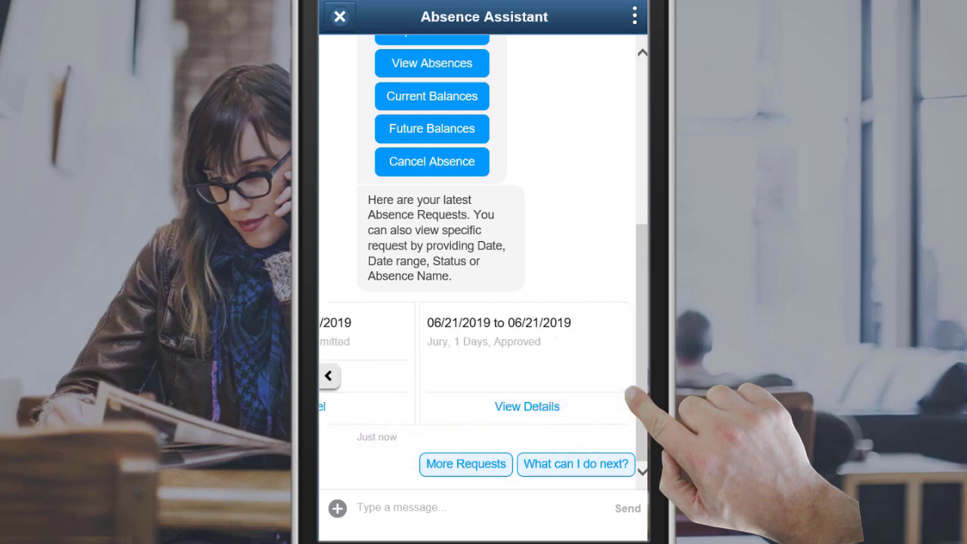
click(499, 468)
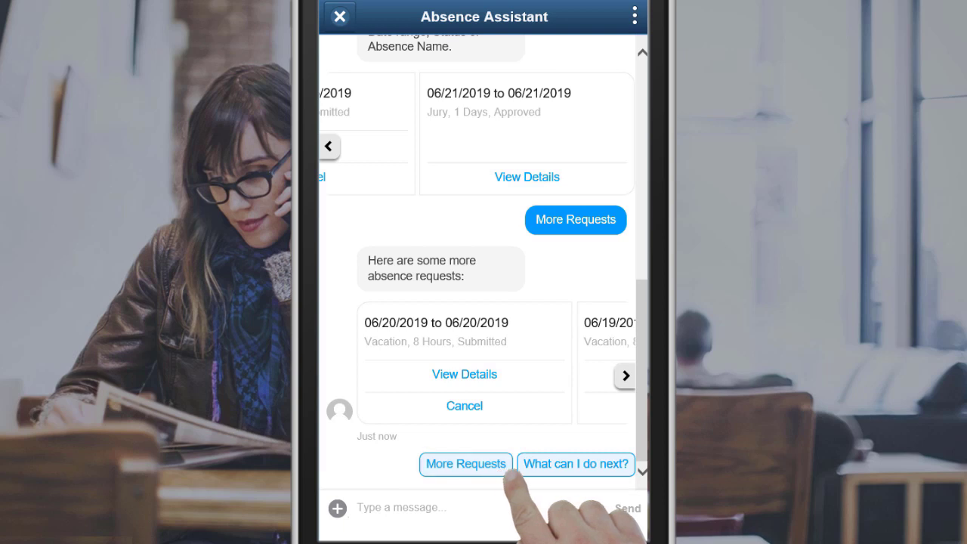
Ask the assistant for current balances and choose Vacation, showing 669.66 hours as of 04/30/2019
click(574, 464)
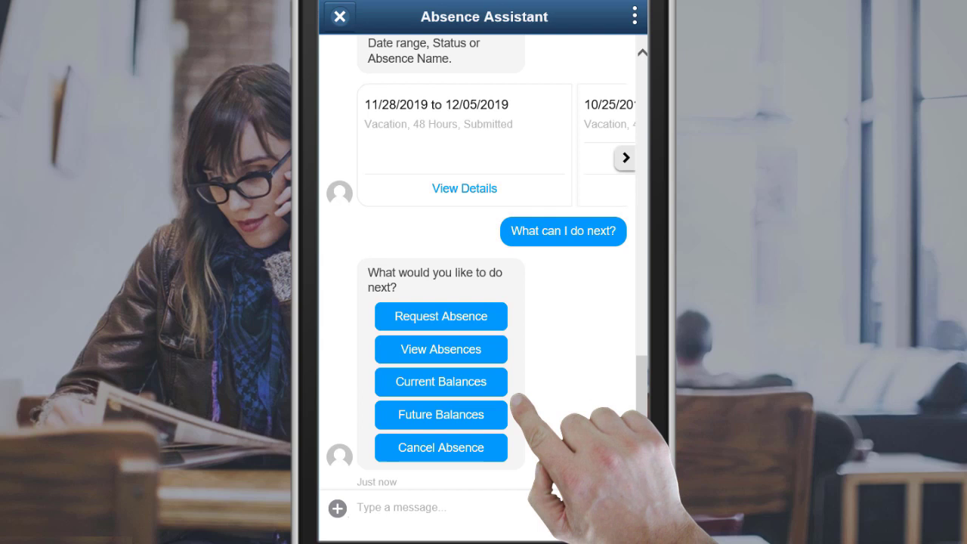
click(505, 385)
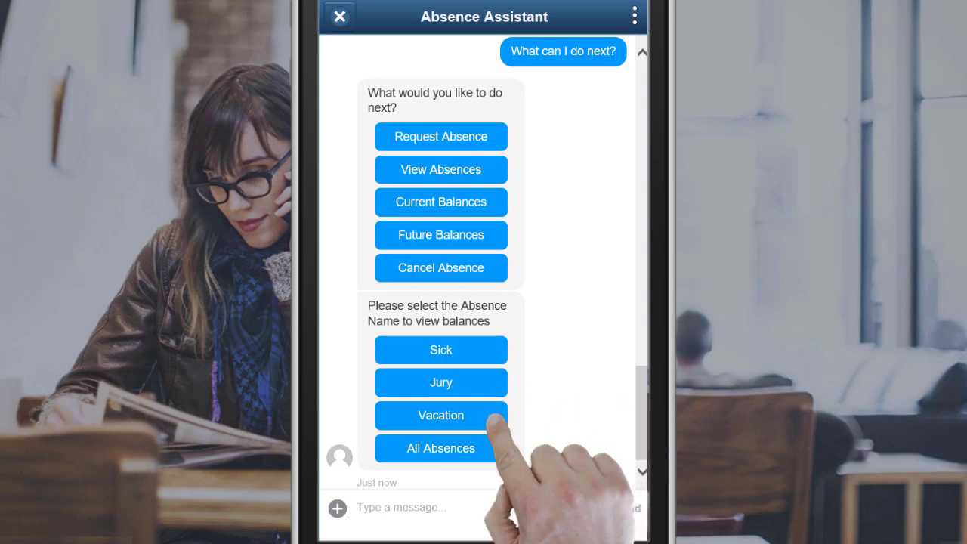
click(495, 419)
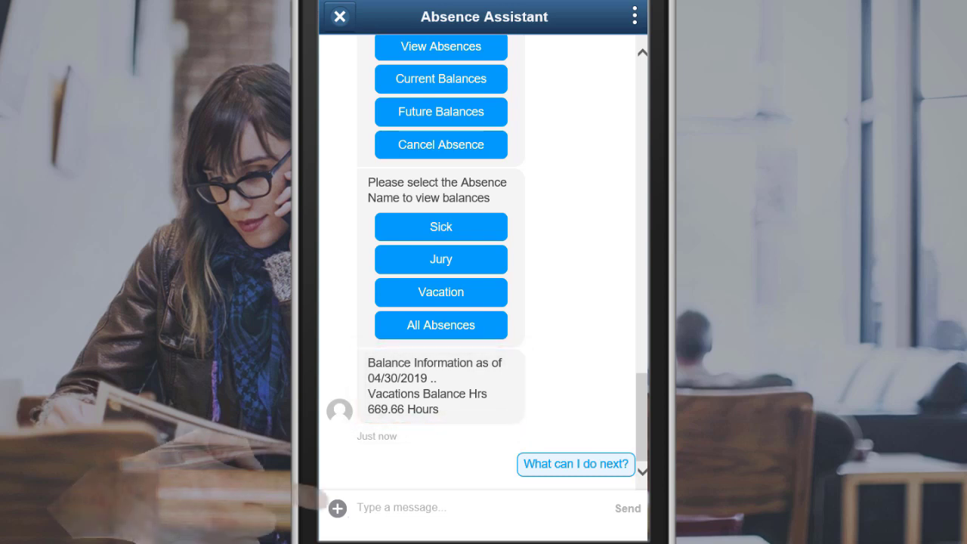
Request 'Want to take vacation leave tomorrow', a same-day leave without attachments or comments, then confirm
text(Want to )
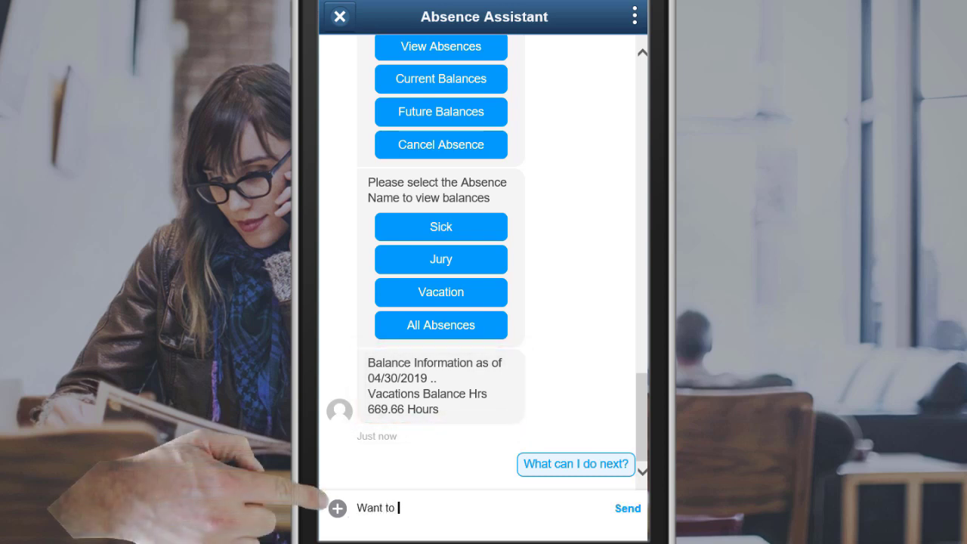
text(take vacation leave tomorrow)
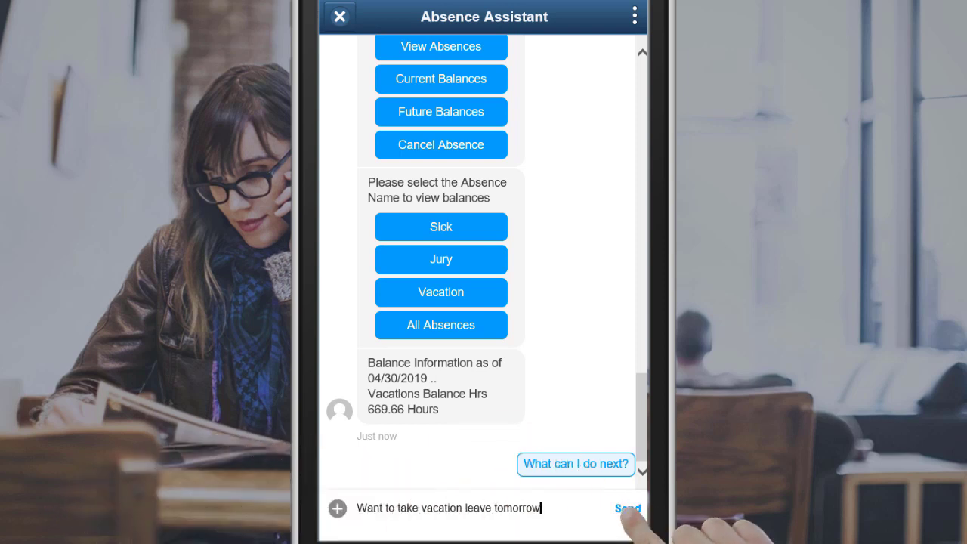
click(628, 508)
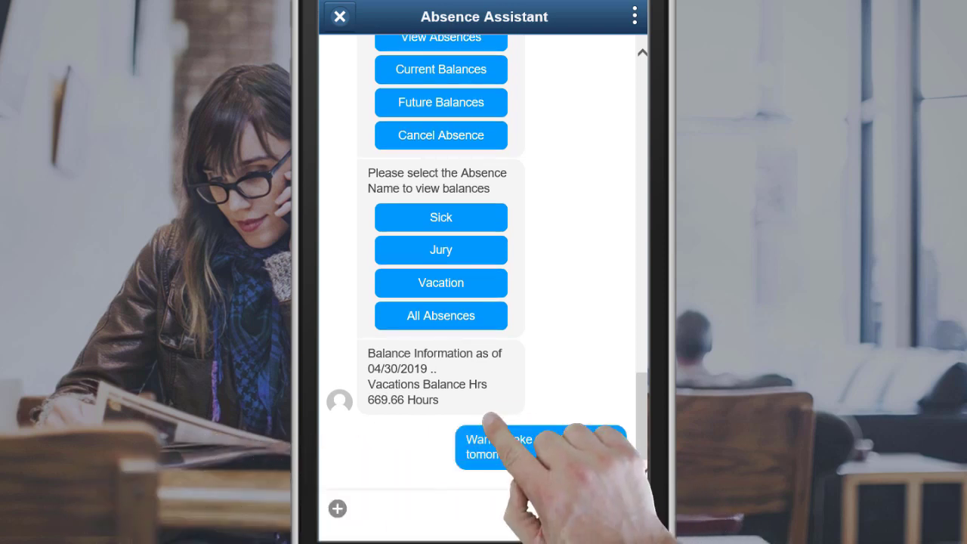
click(489, 417)
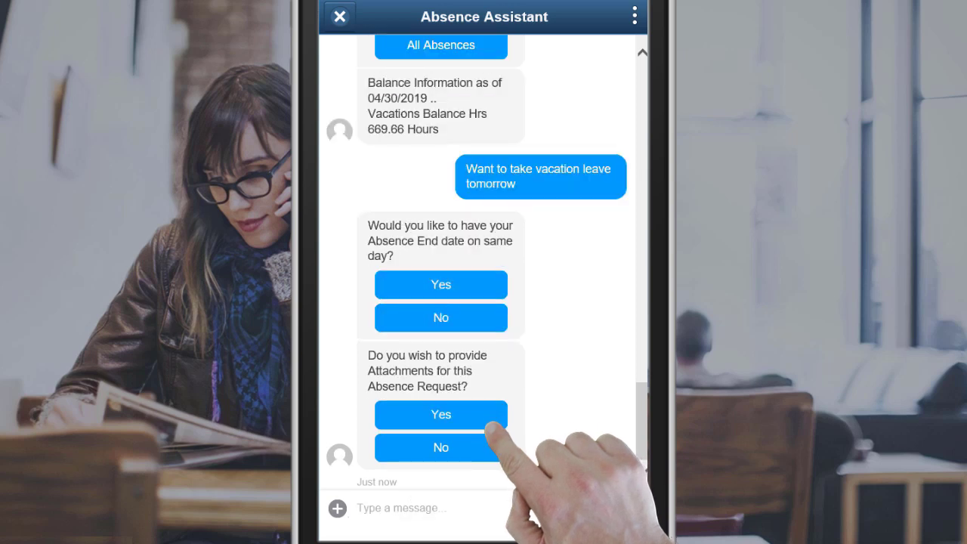
click(495, 447)
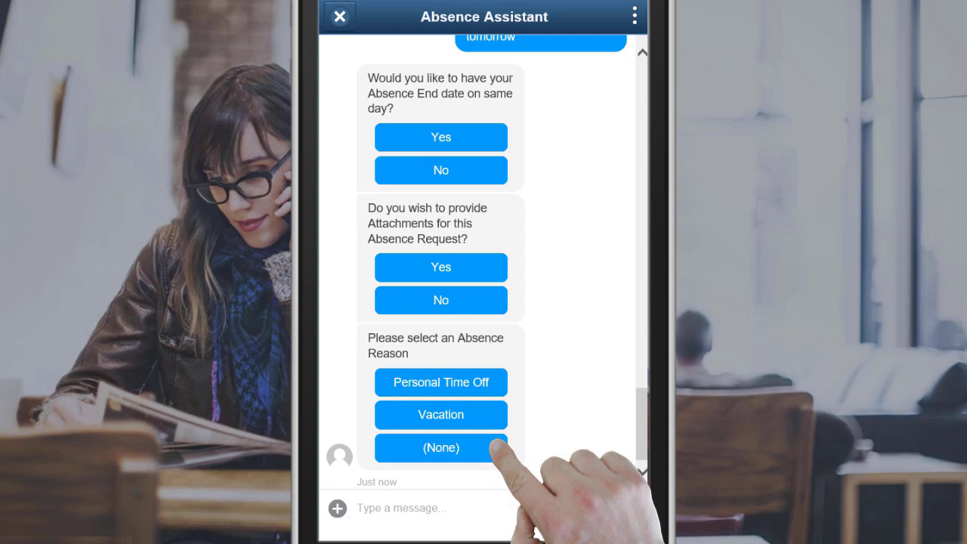
click(491, 383)
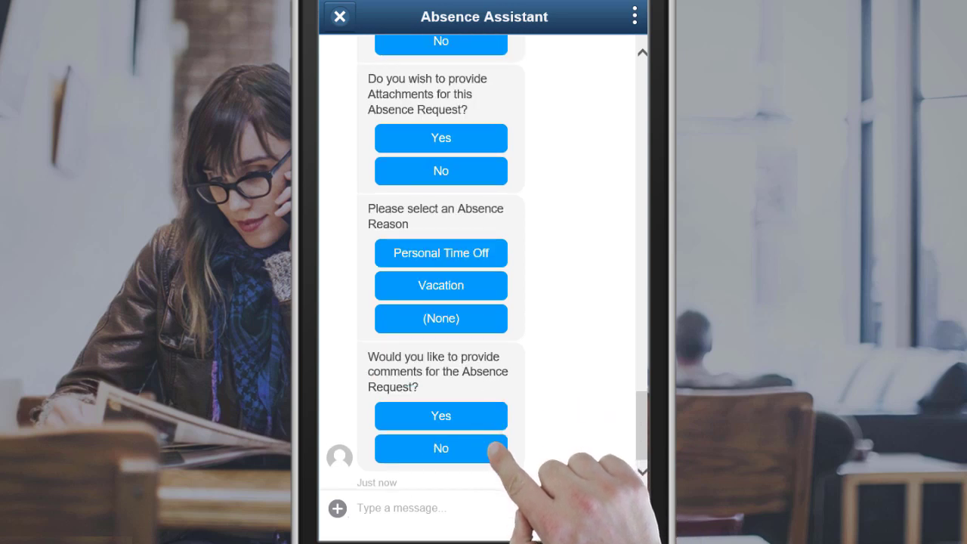
click(495, 447)
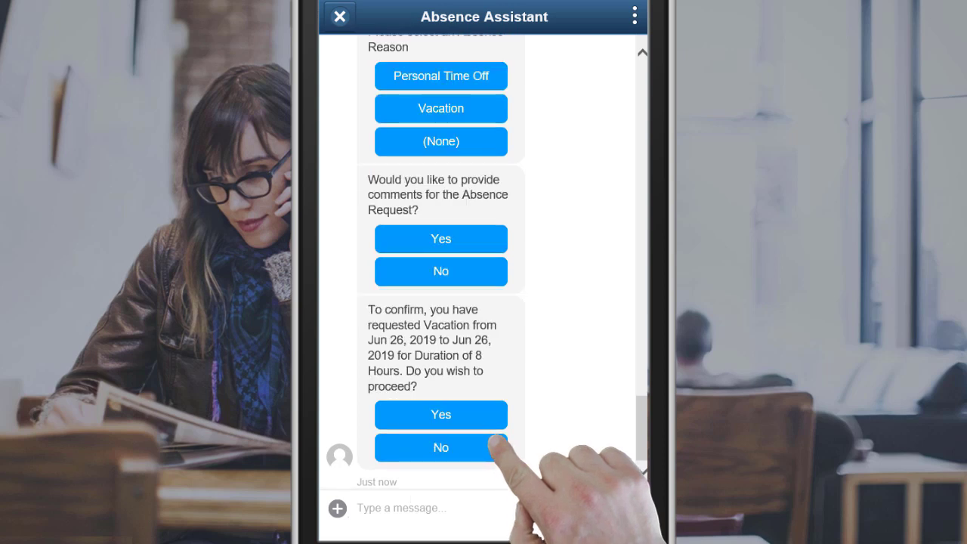
click(498, 414)
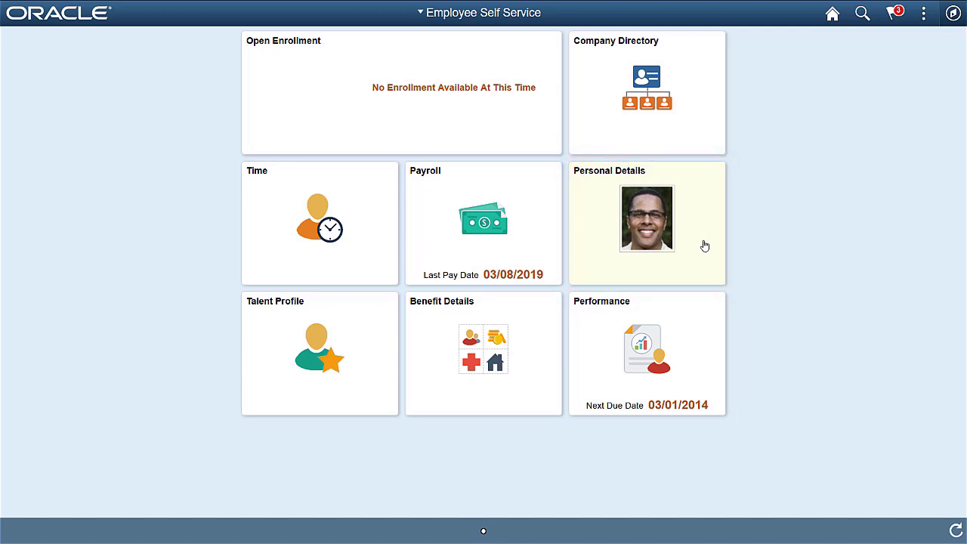
Start a resignation request from the employee's Personal Details job-related actions
click(704, 246)
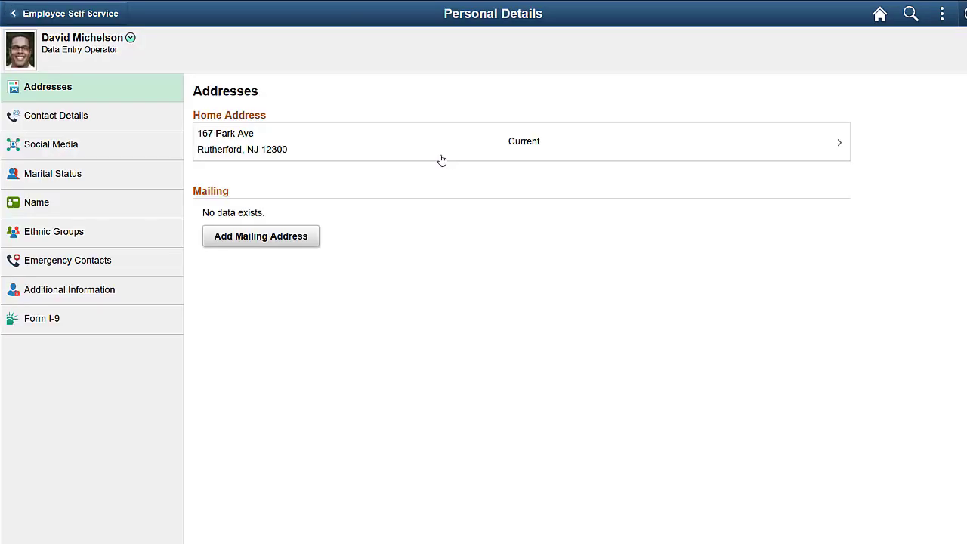
click(133, 40)
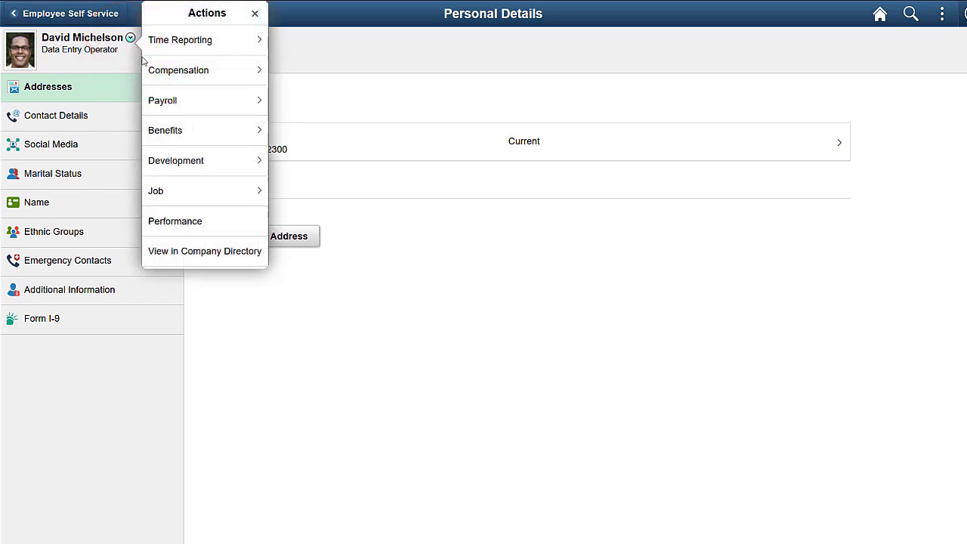
click(235, 198)
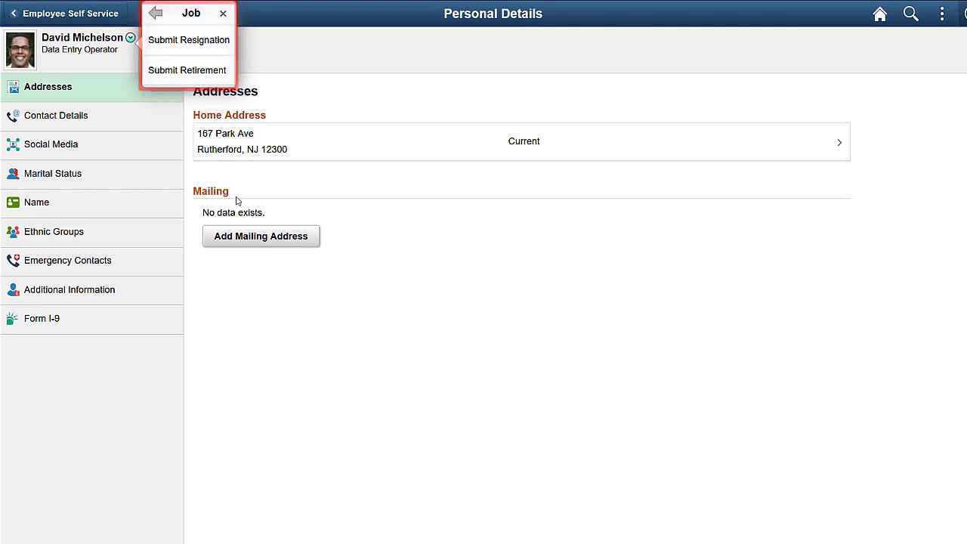
click(202, 51)
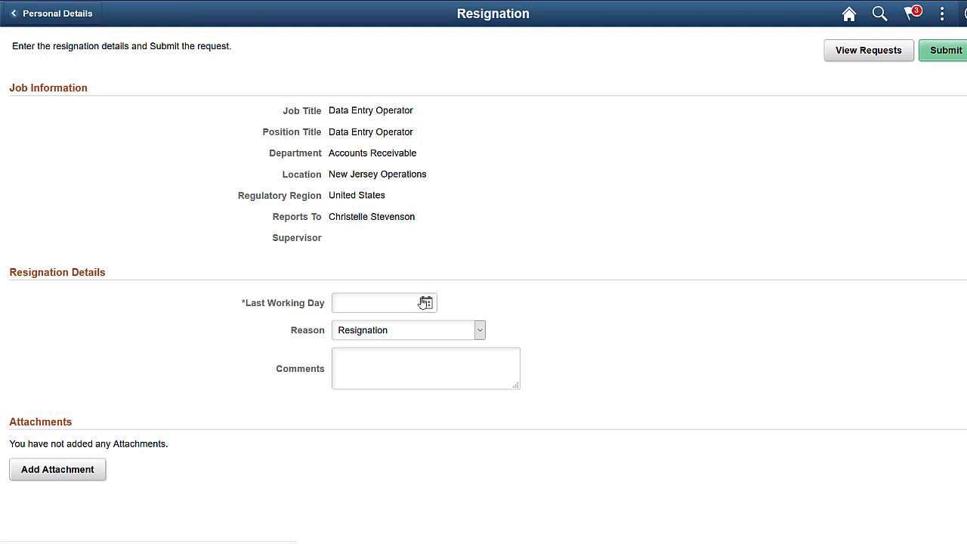
Set last working day 06/28/2019 with comment 'Relocation' and submit the resignation
click(426, 302)
click(583, 237)
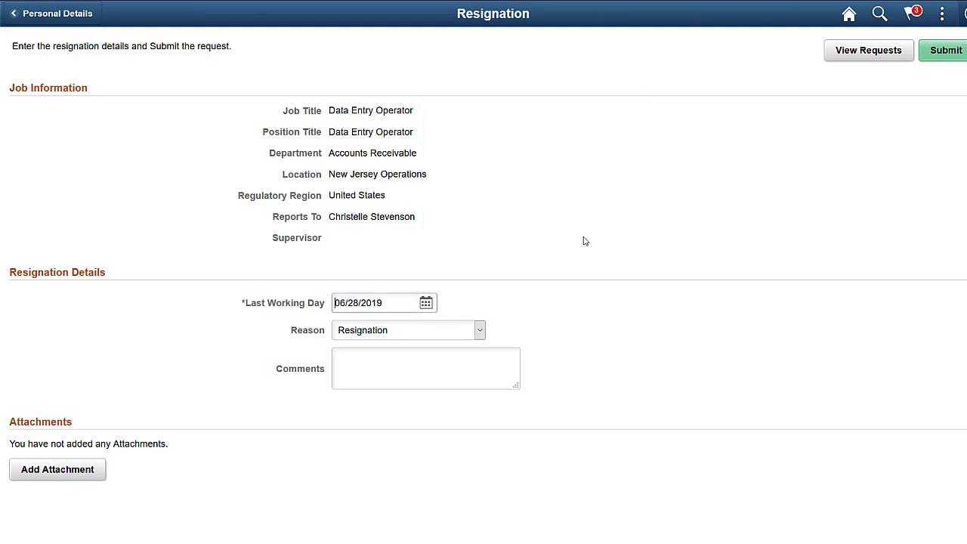
click(348, 359)
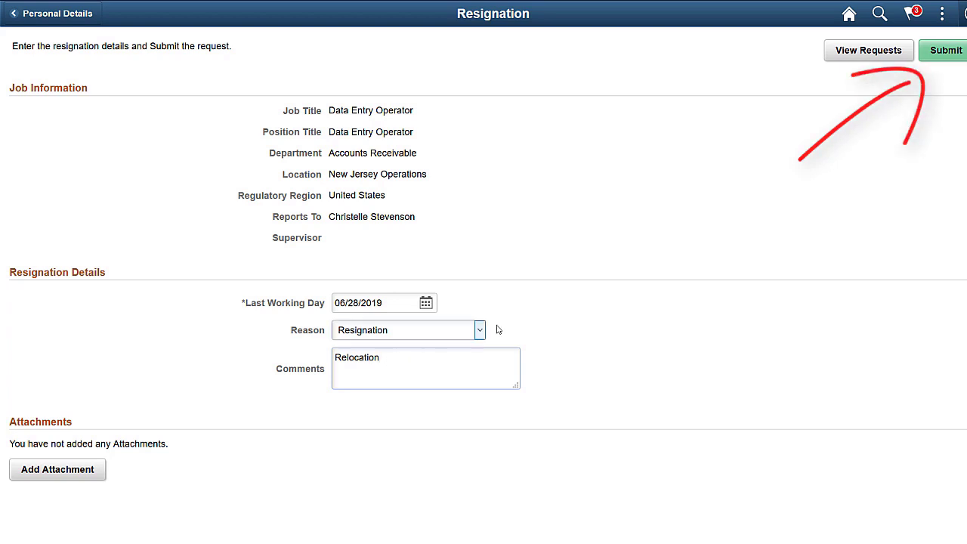
click(938, 59)
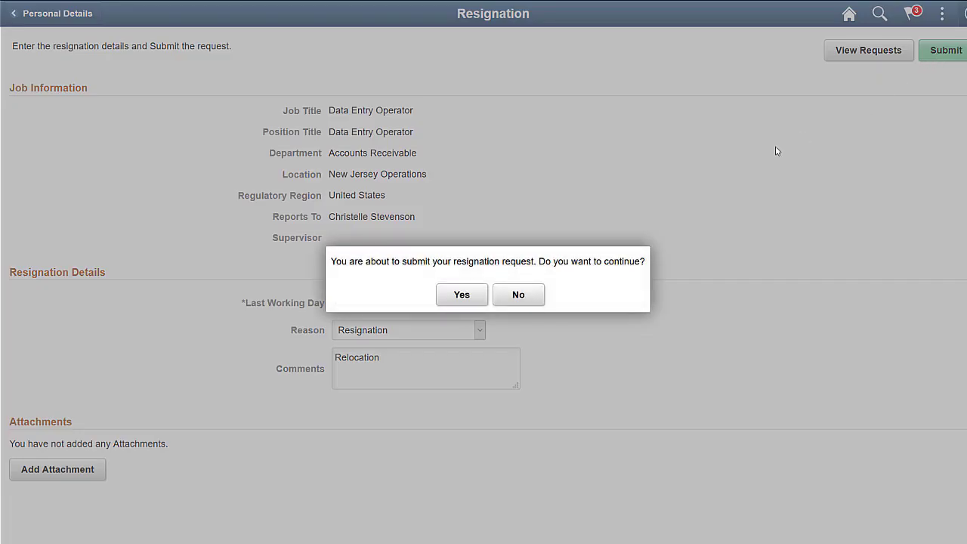
Confirm the resignation submission and open the pending Employee Resignation approval
click(470, 293)
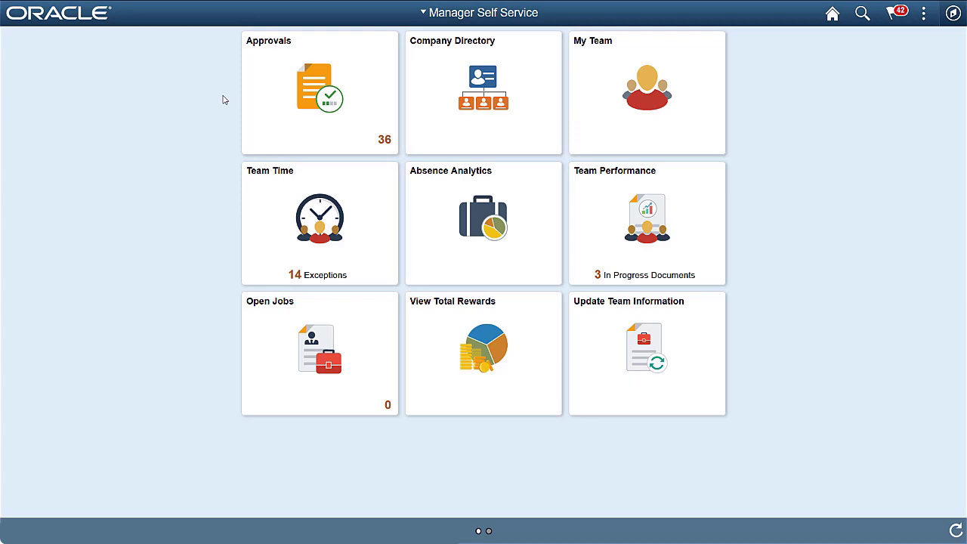
click(259, 127)
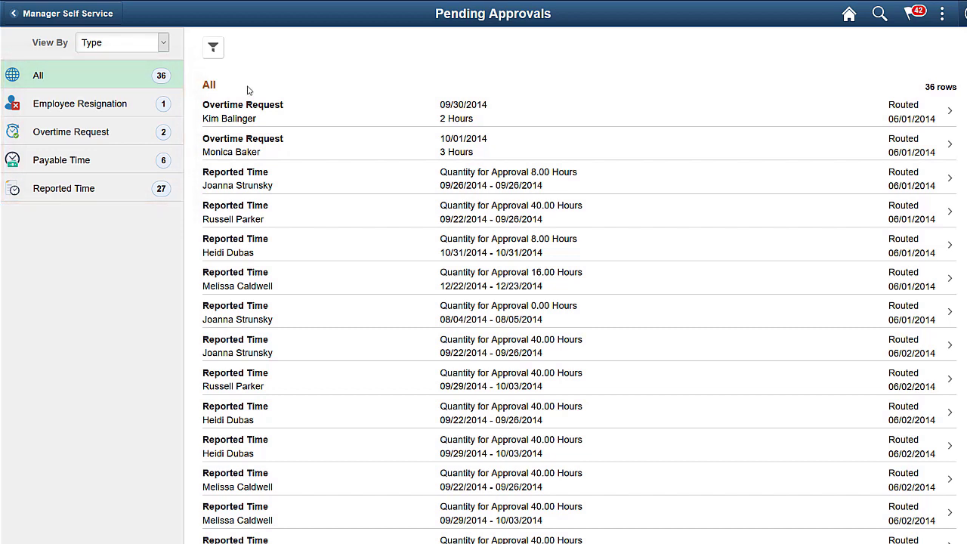
click(139, 120)
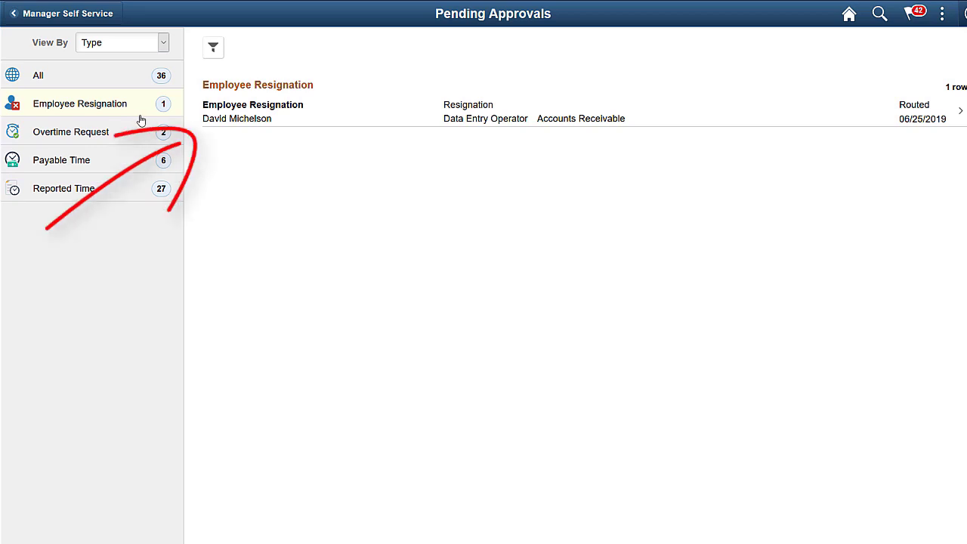
click(292, 117)
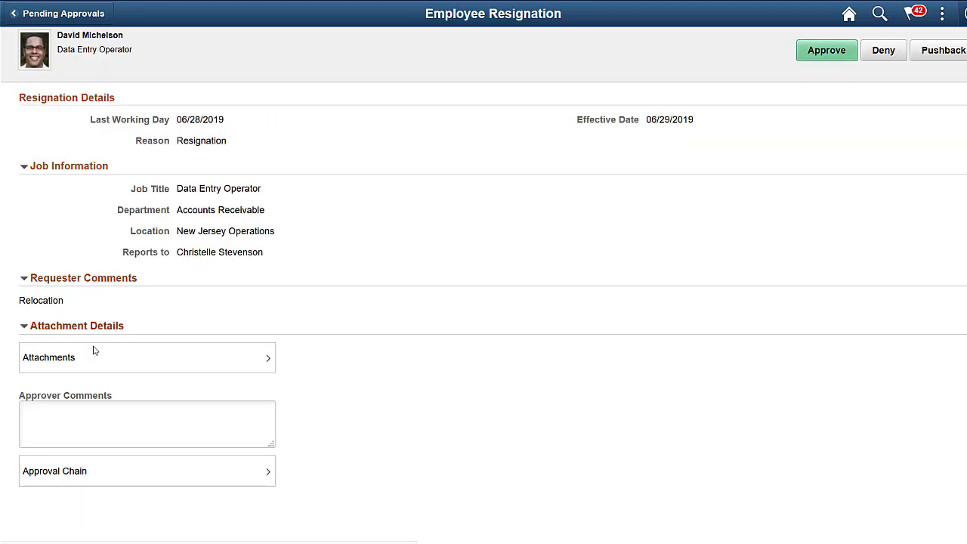
Add approver comment 'Approved' and approve the resignation
click(36, 419)
text(Approved)
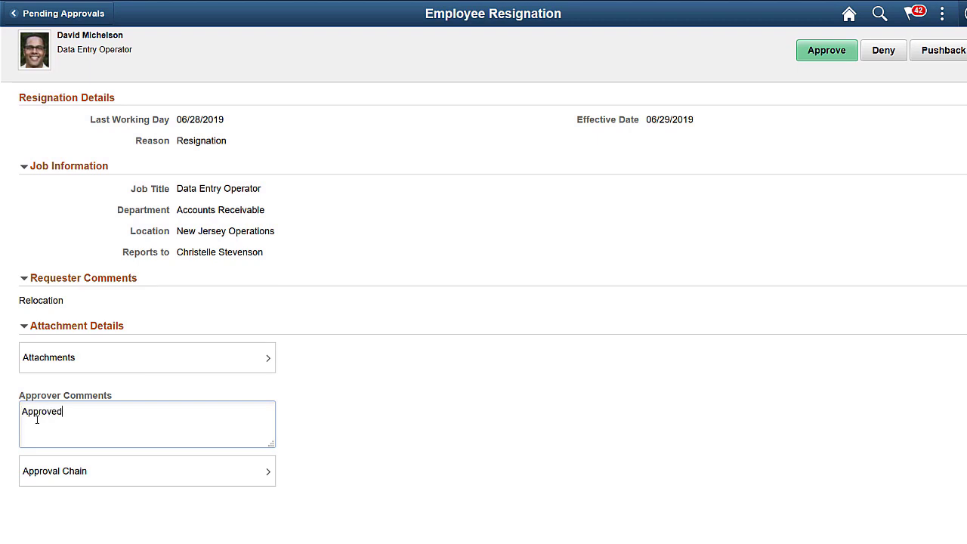
click(803, 63)
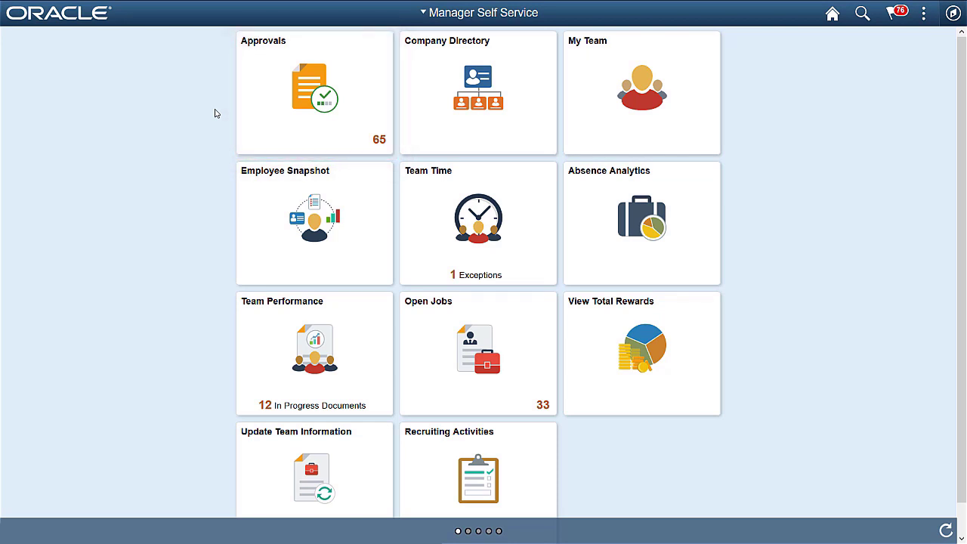
Reopen the pending Employee Resignation approval and begin approving it
click(251, 128)
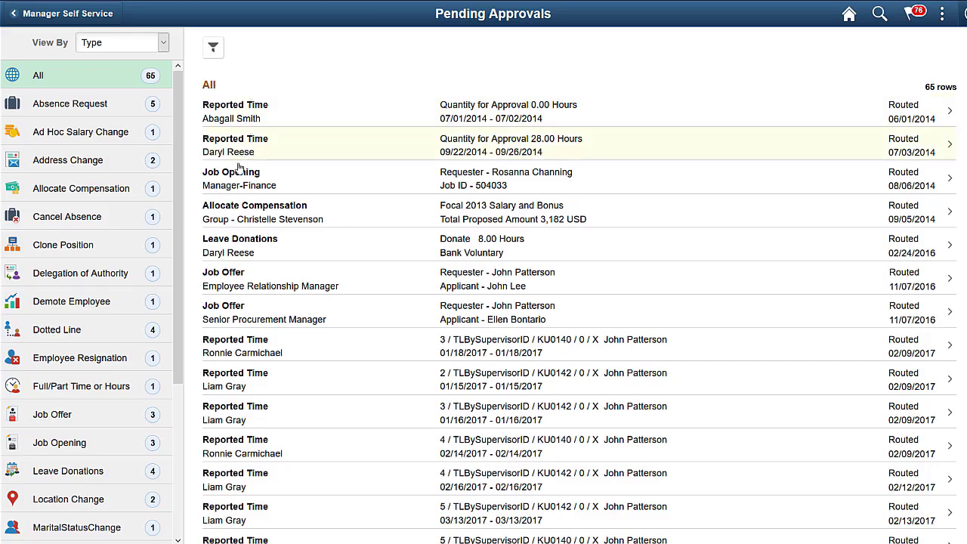
click(133, 365)
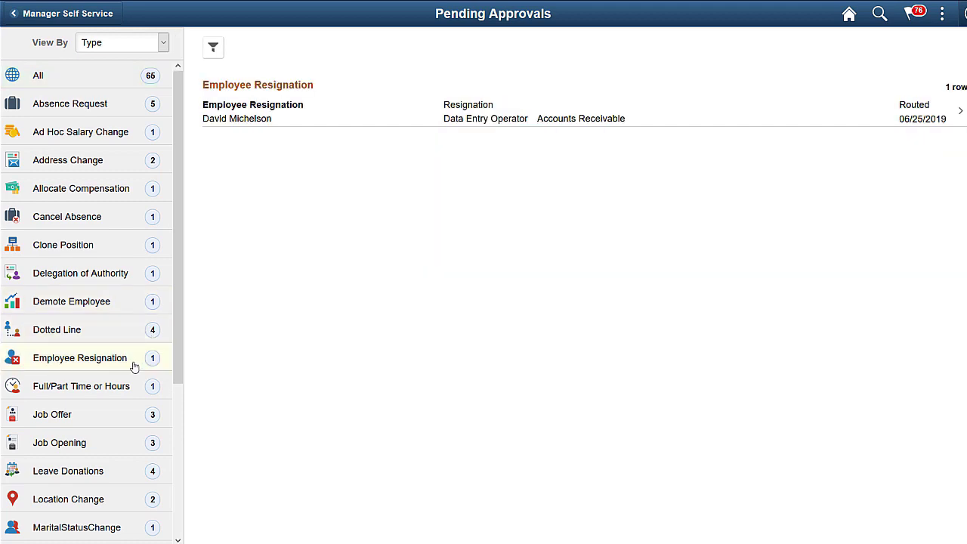
click(321, 126)
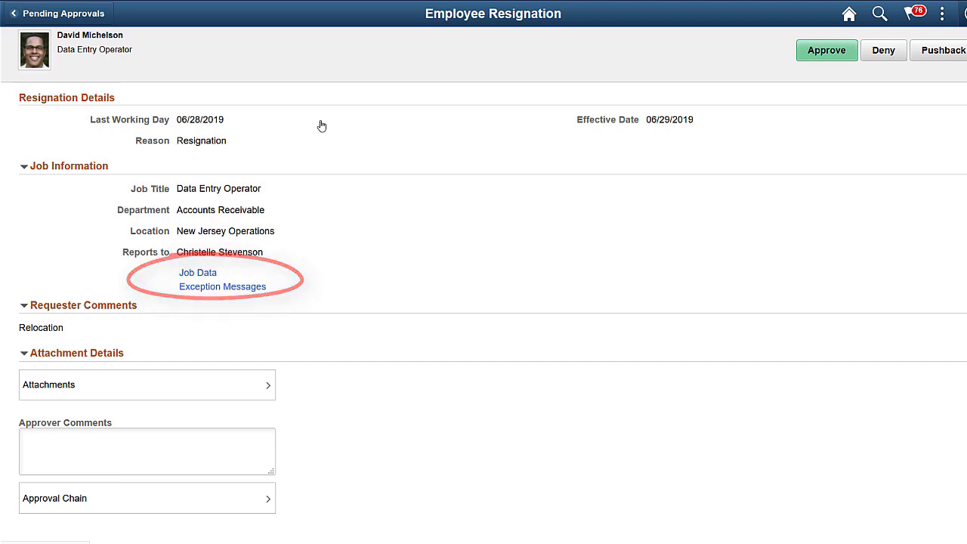
click(805, 60)
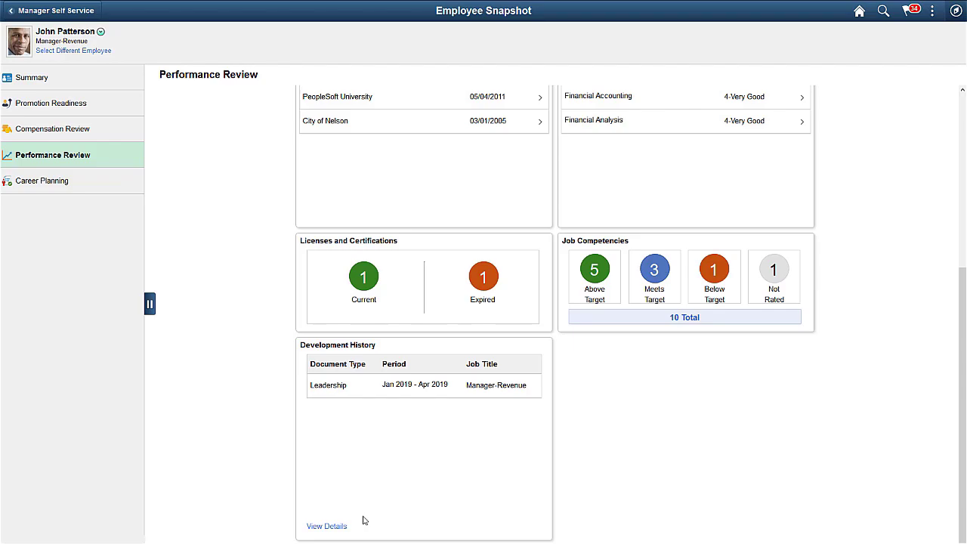
View the full development history, close it, and return to the homepage
click(326, 527)
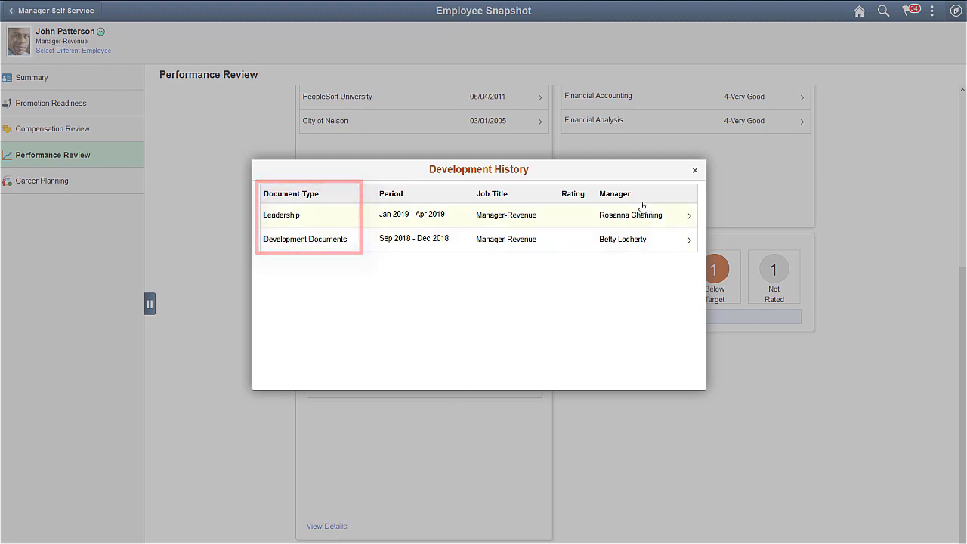
click(694, 171)
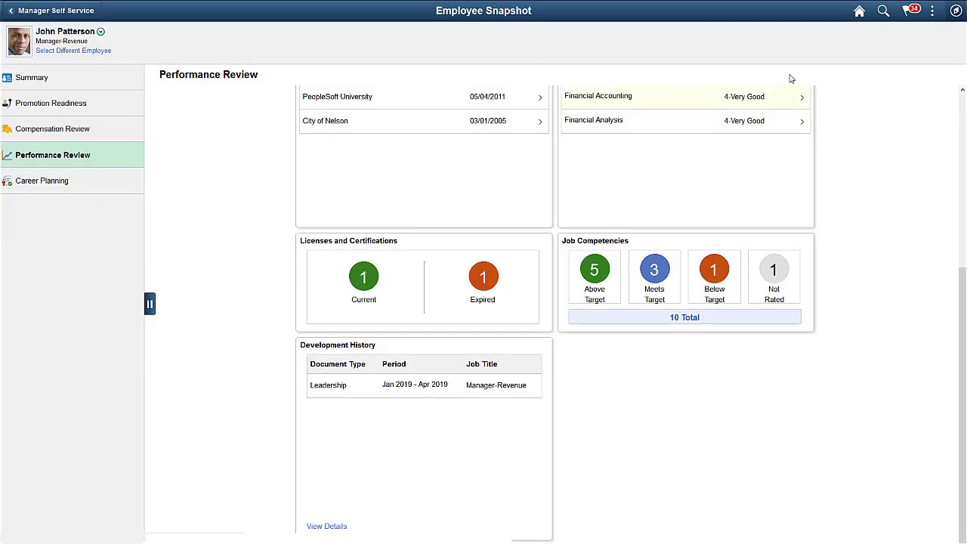
click(858, 10)
Switch to the Talent Administrator home page and open Employee Snapshot's Document History settings
click(439, 14)
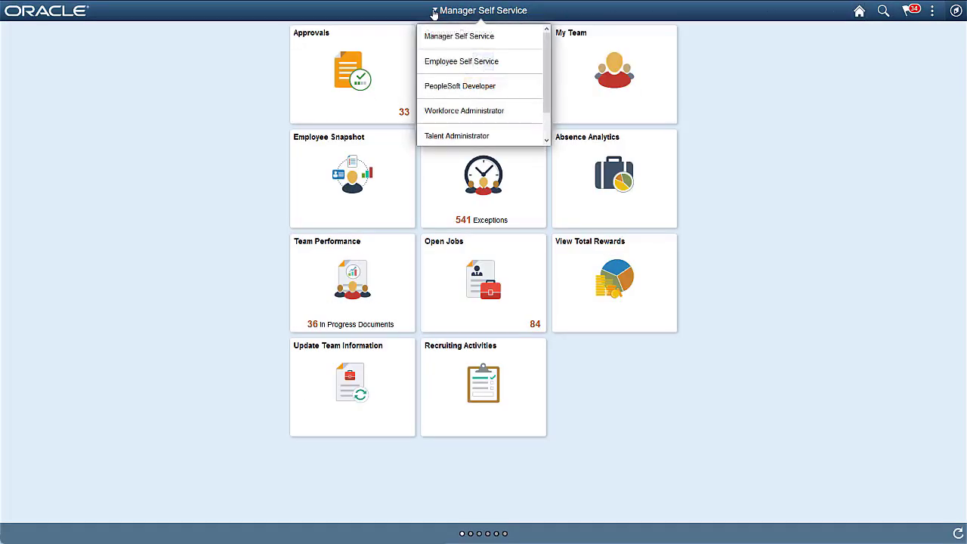
click(440, 138)
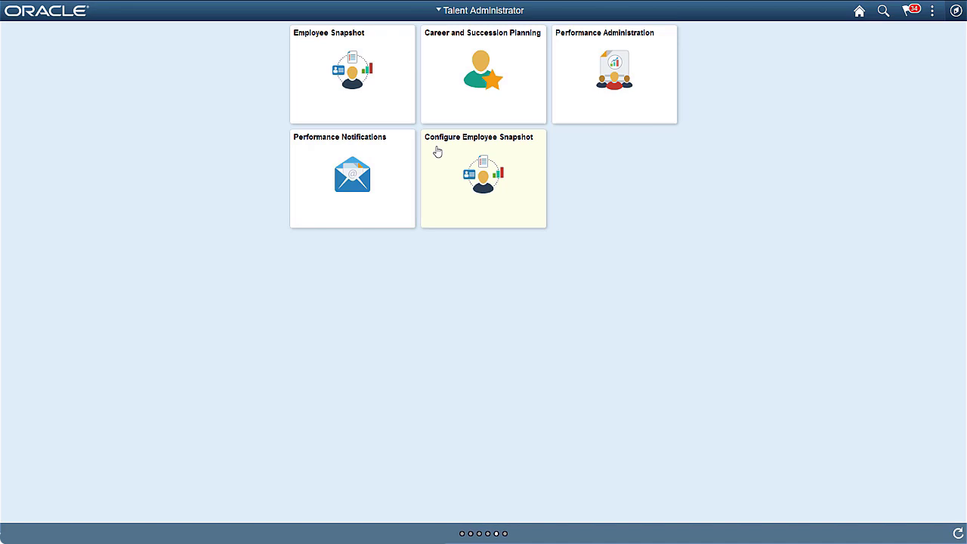
click(434, 151)
click(124, 111)
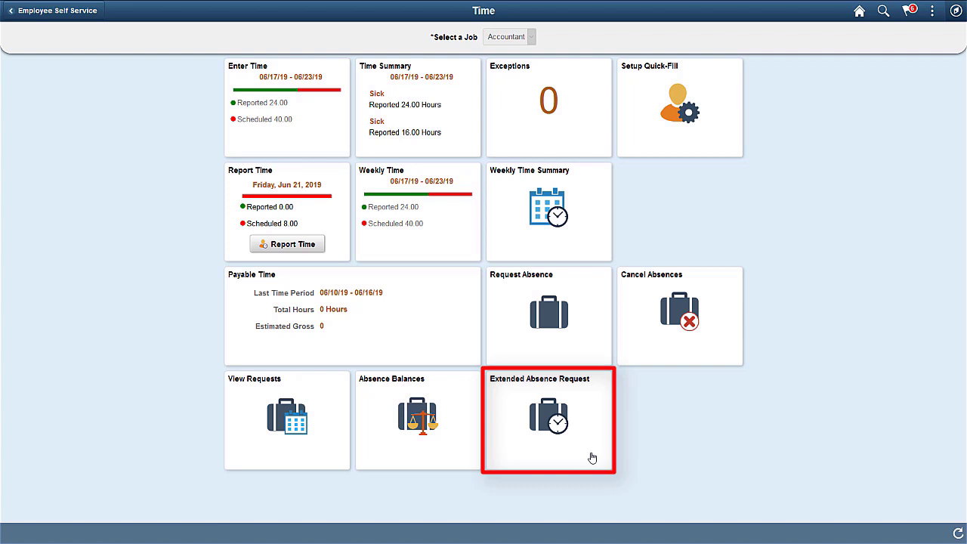
Open Extended Absence Request to list the existing FMLA Maternity requests
click(592, 458)
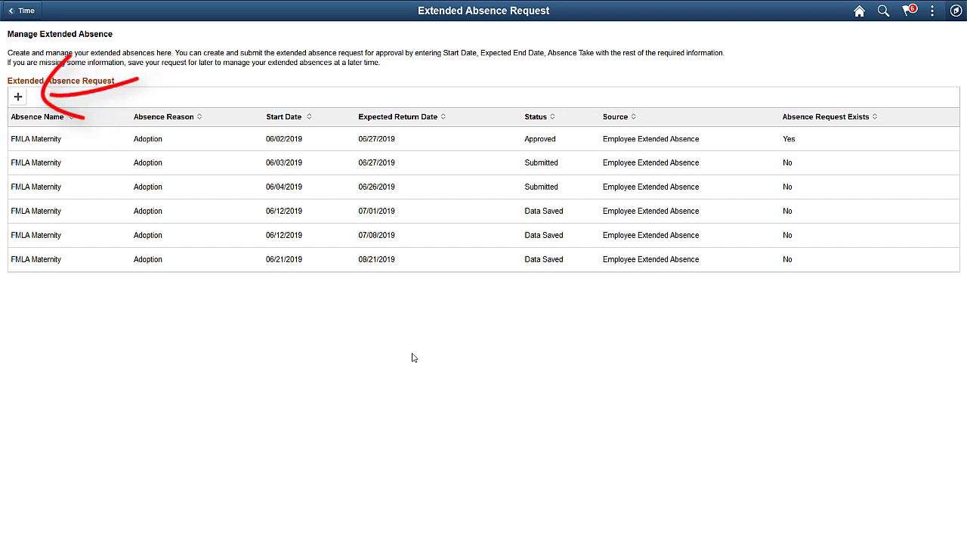
Create a new extended absence request with type and take FMLA Maternity, and launch it
click(18, 97)
click(406, 59)
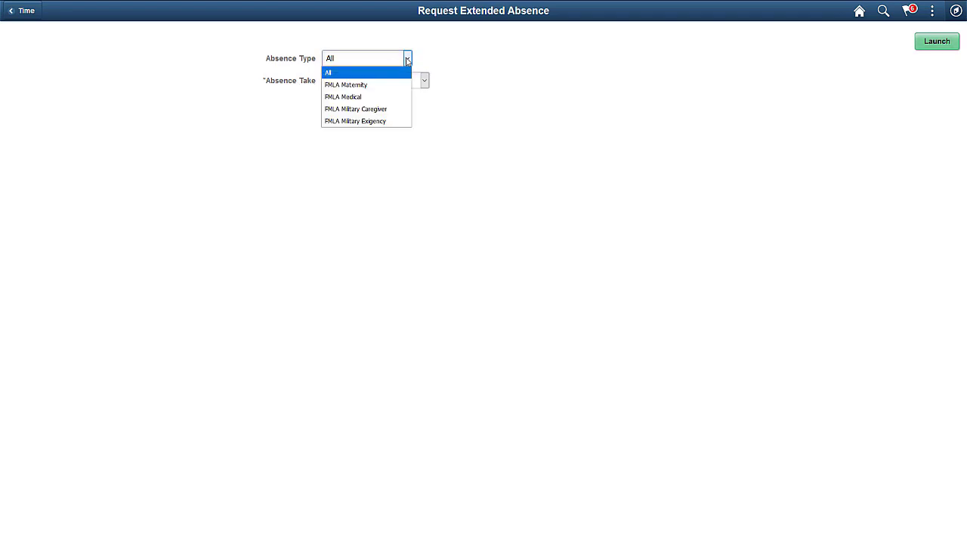
click(395, 85)
click(406, 82)
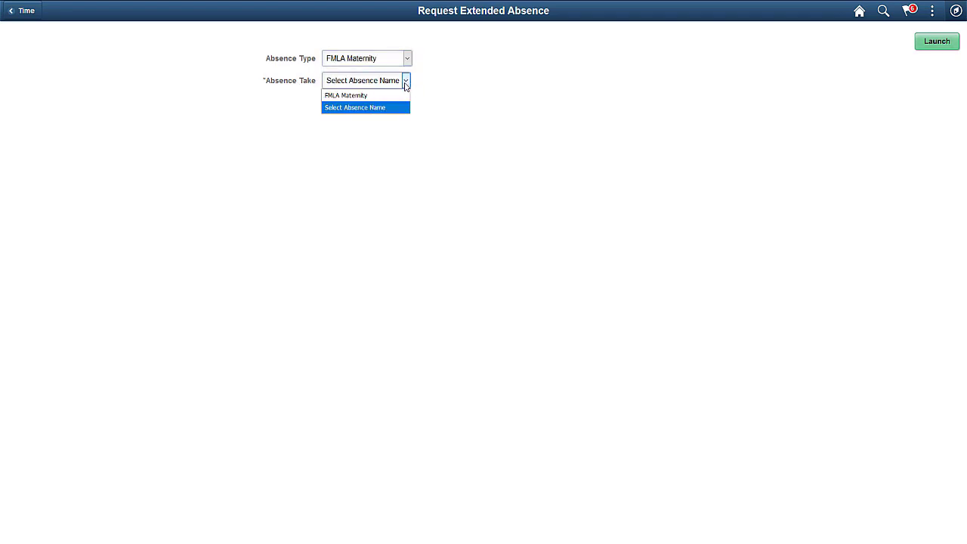
click(398, 96)
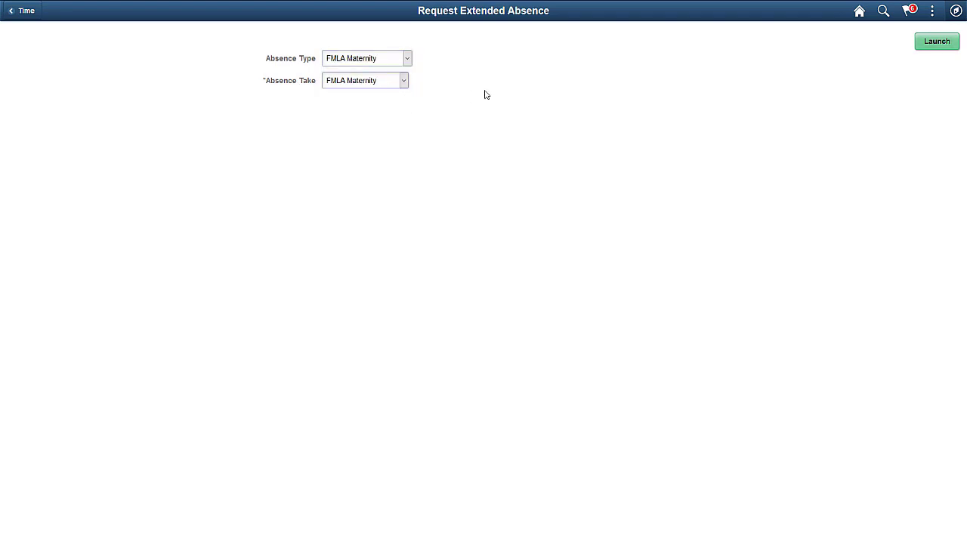
click(923, 43)
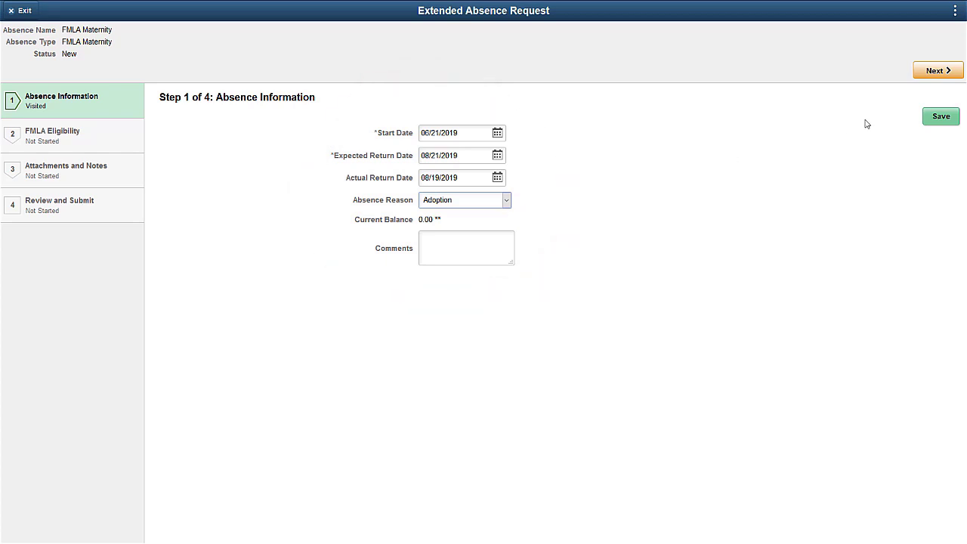
On the FMLA eligibility step, indicate the spouse works for the company and enter the spouse's employee number
click(935, 71)
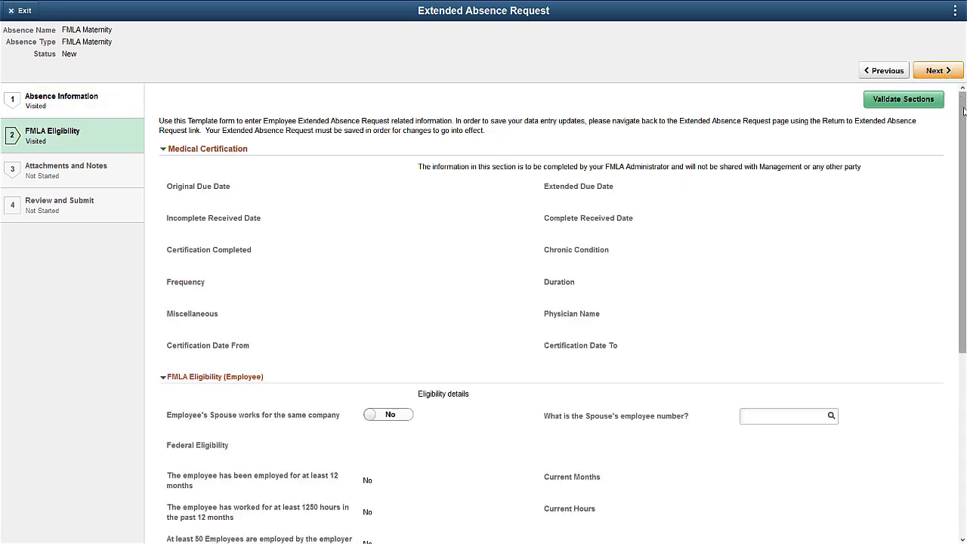
drag(963, 118, 963, 228)
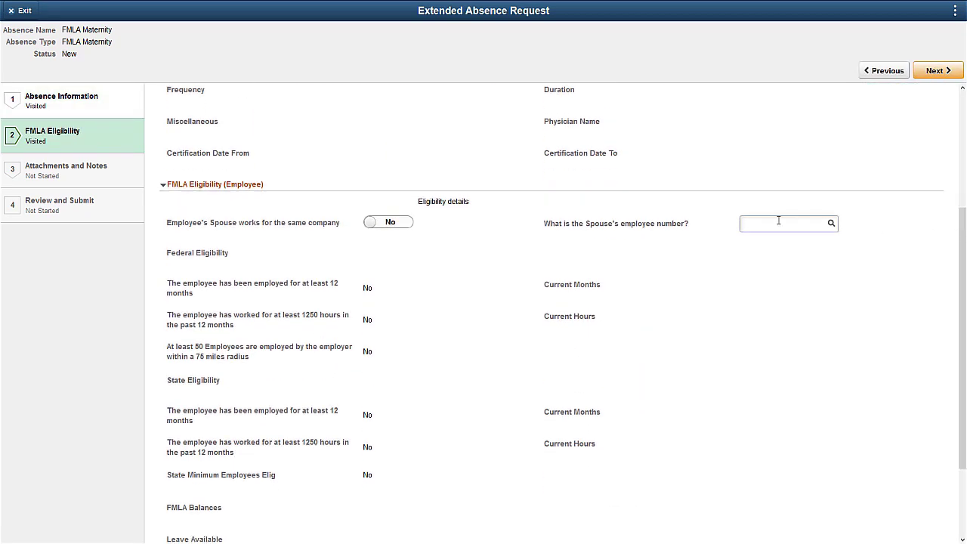
click(403, 224)
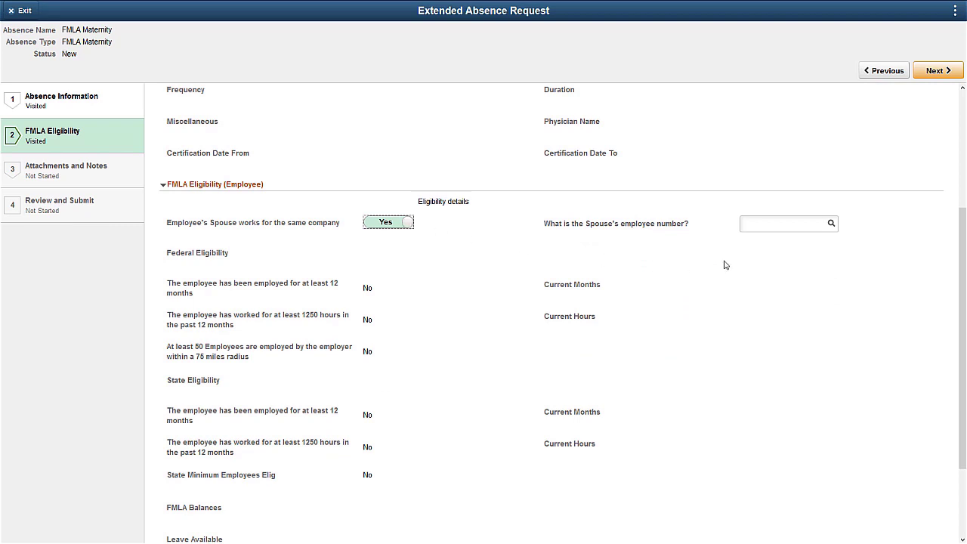
click(747, 223)
text(A)
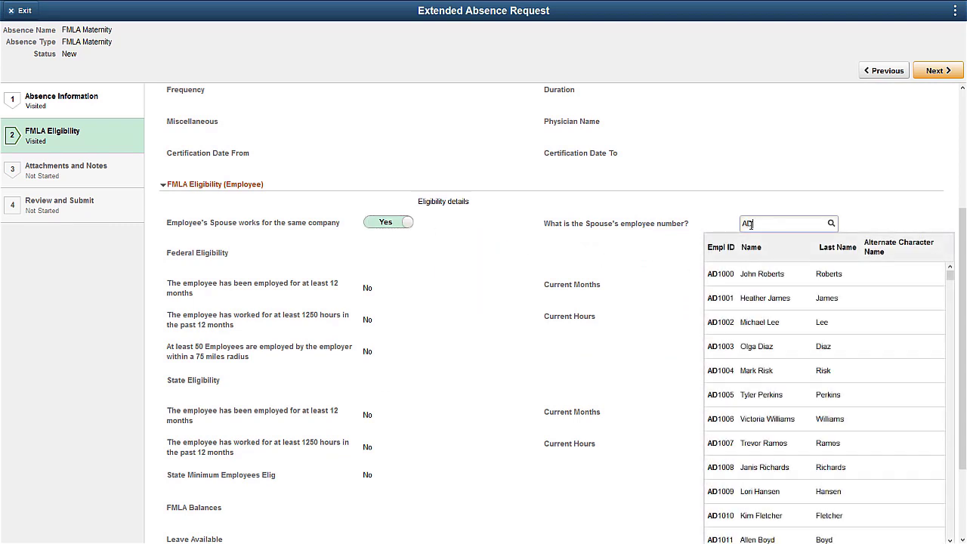
text(D5024)
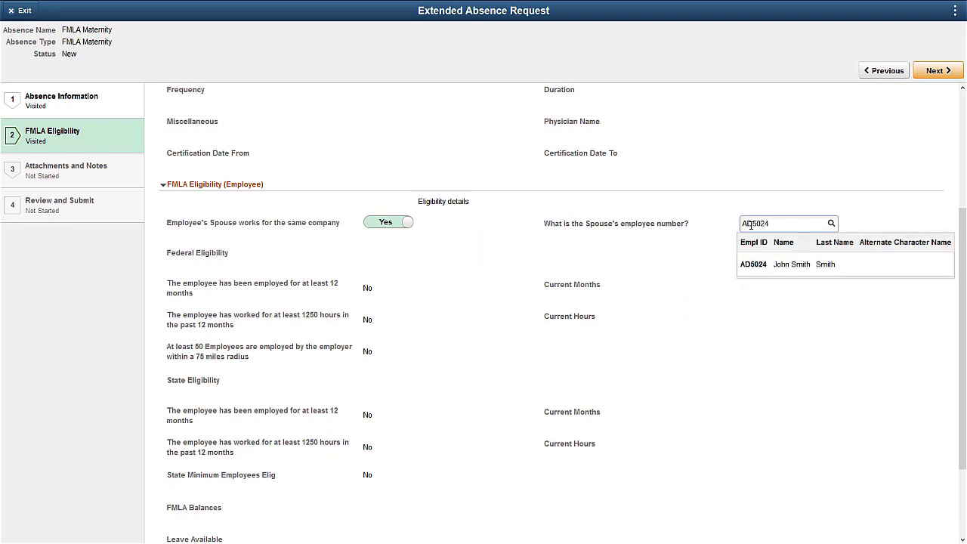
drag(964, 253, 965, 137)
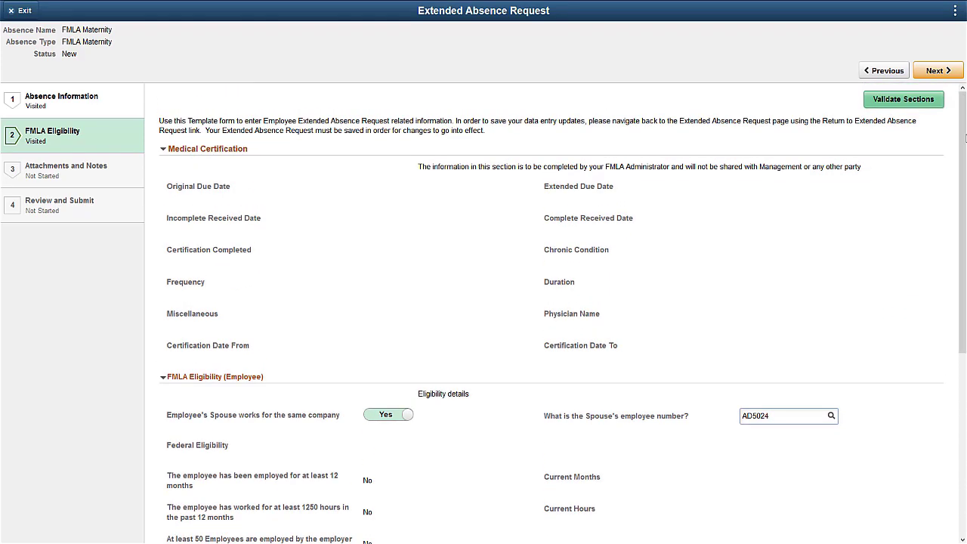
Validate the FMLA eligibility sections, acknowledge the three messages, and continue to Attachments and Notes
click(919, 119)
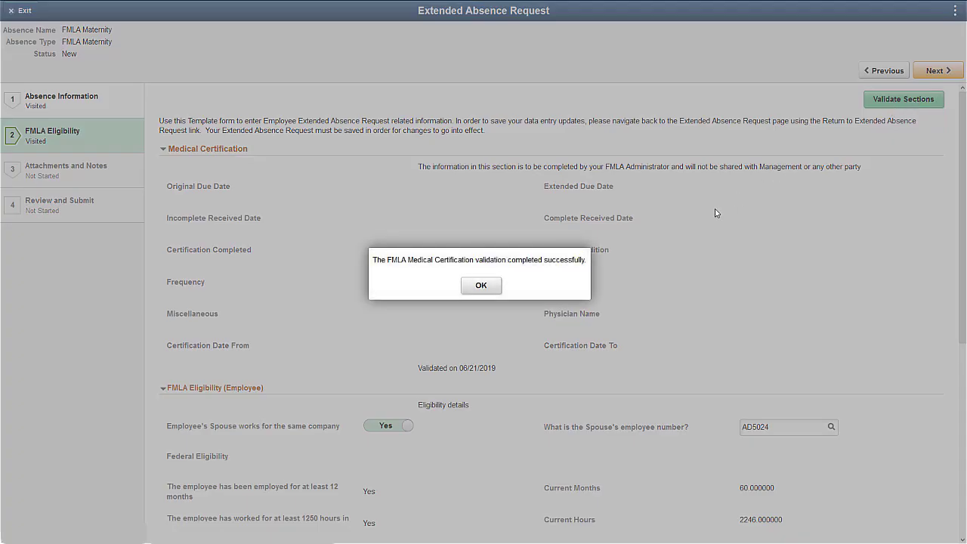
click(487, 290)
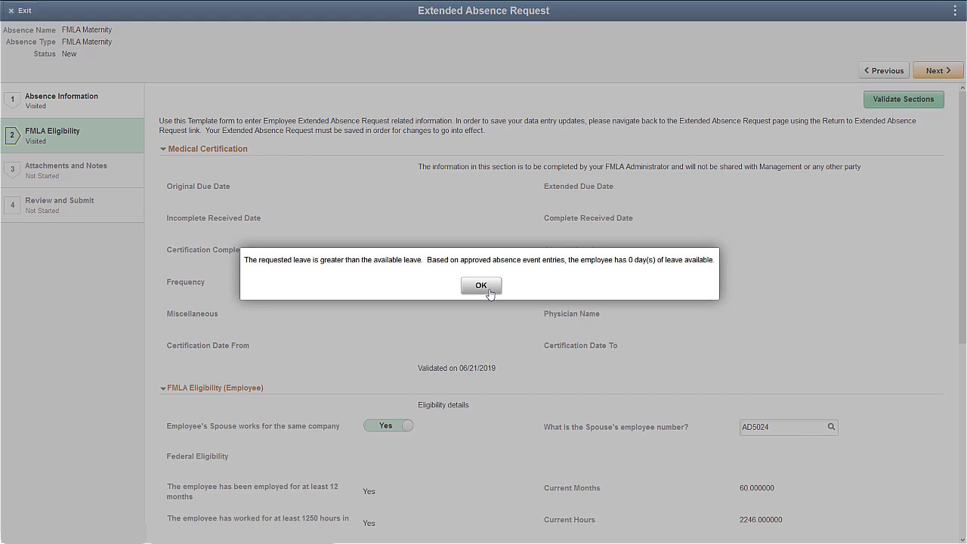
click(487, 290)
click(481, 287)
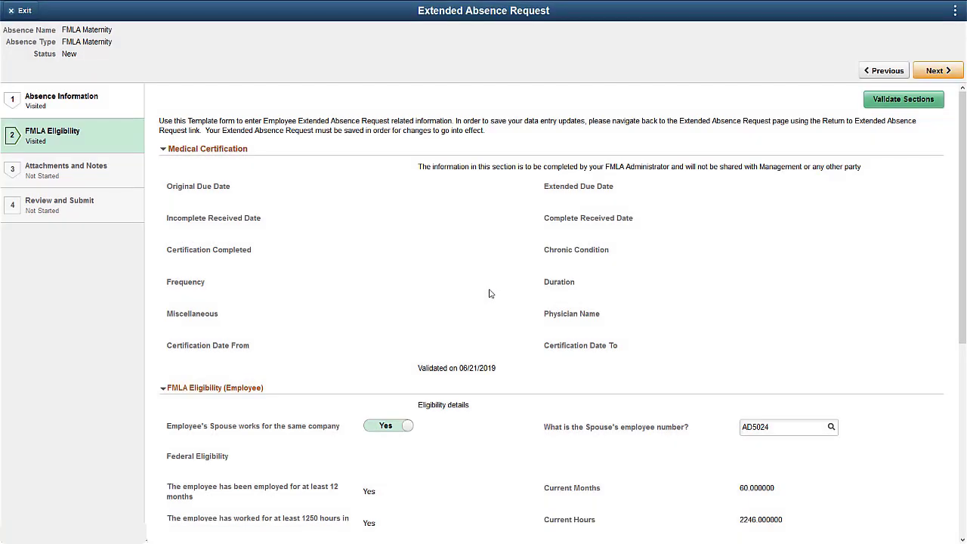
click(916, 75)
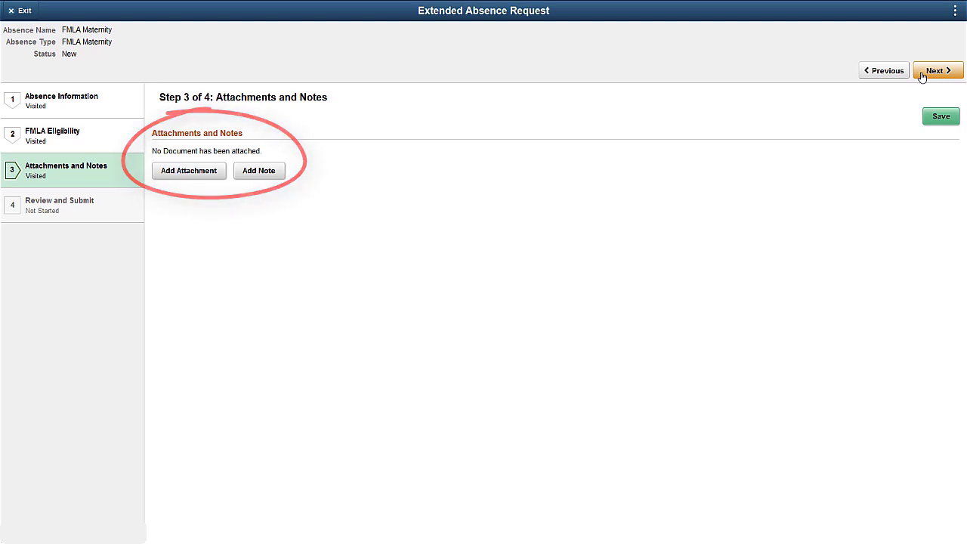
Move past Attachments and Notes to the Review and Submit step
click(921, 75)
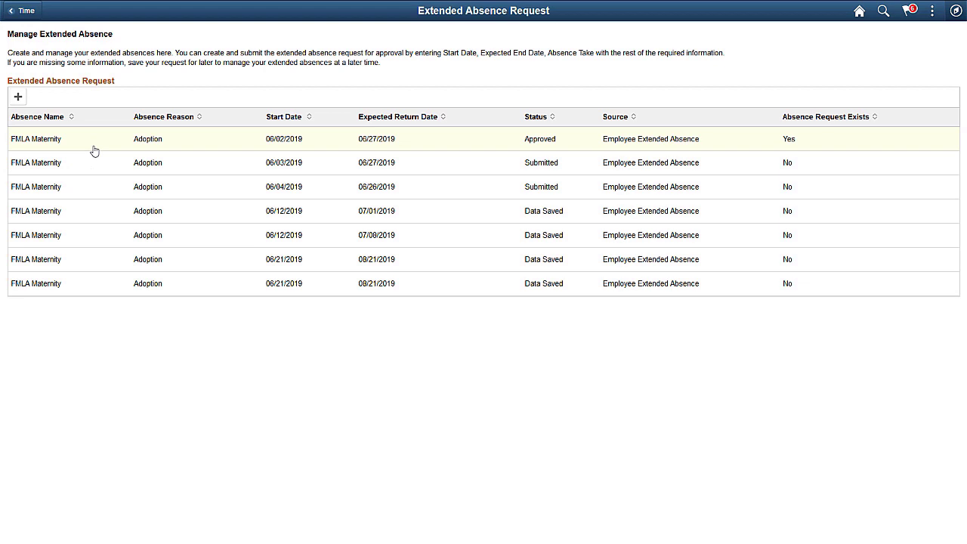
Open the approved FMLA Maternity absence request to view its details
click(96, 147)
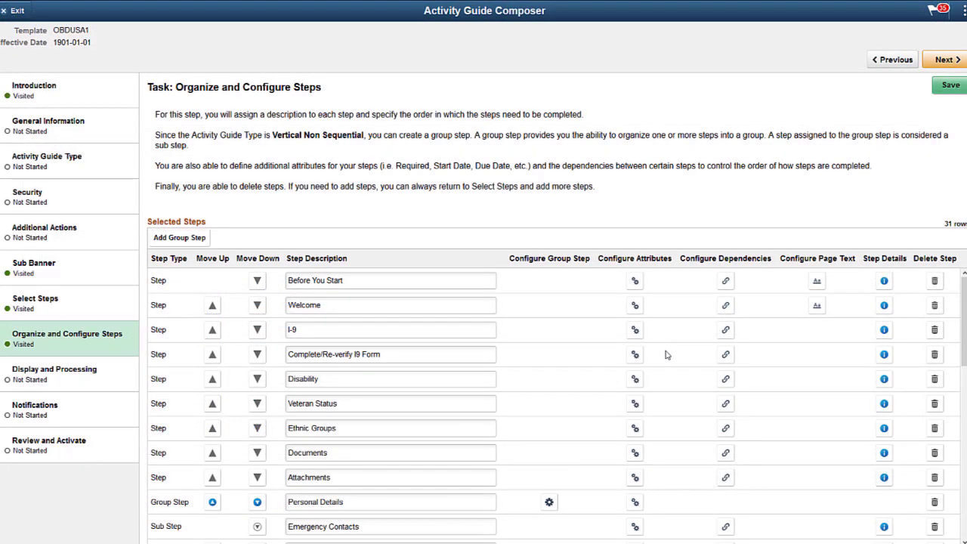
Inspect the Complete/Re-verify I9 Form step's attributes, then exit the composer without saving
click(634, 355)
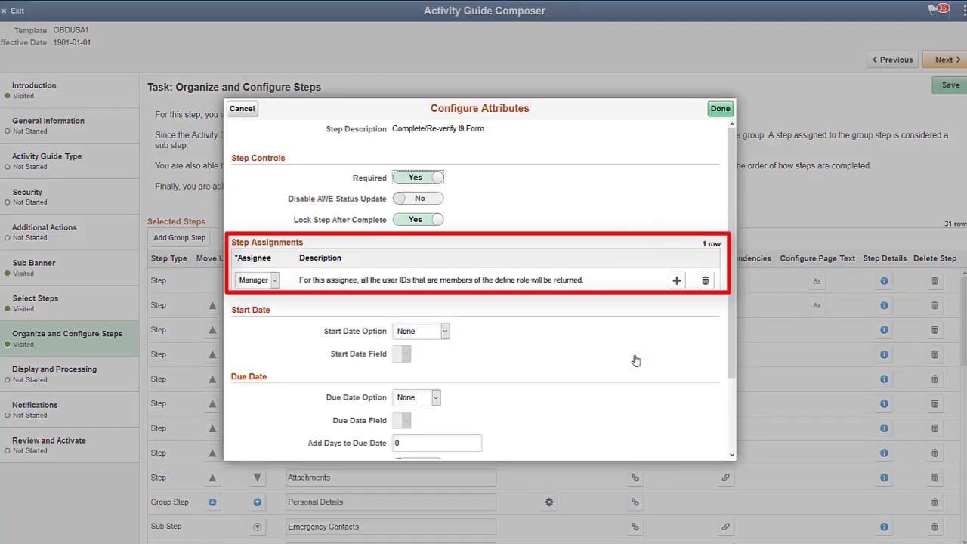
click(241, 108)
click(15, 11)
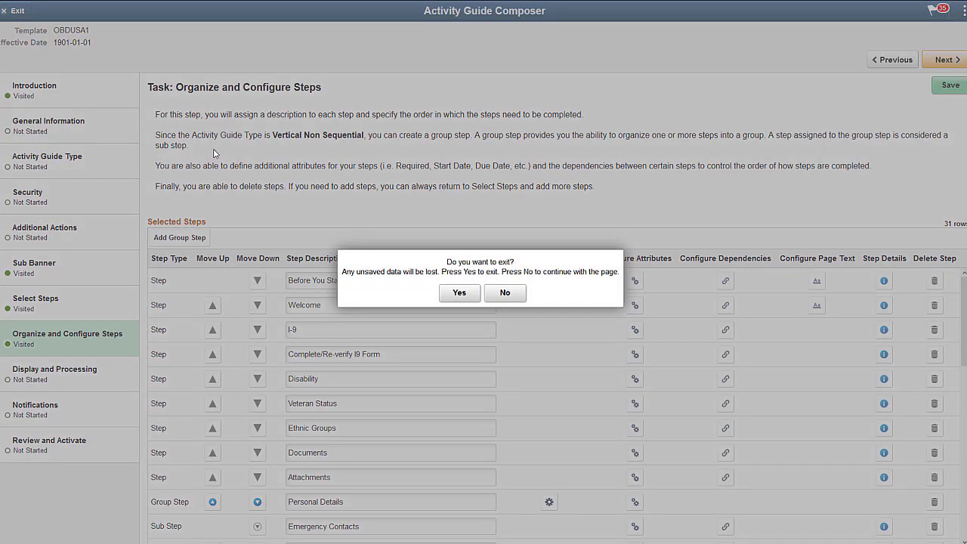
click(462, 291)
Start the OnBoarding for USA activity guide from the Navigator's OnBoarding area
click(962, 11)
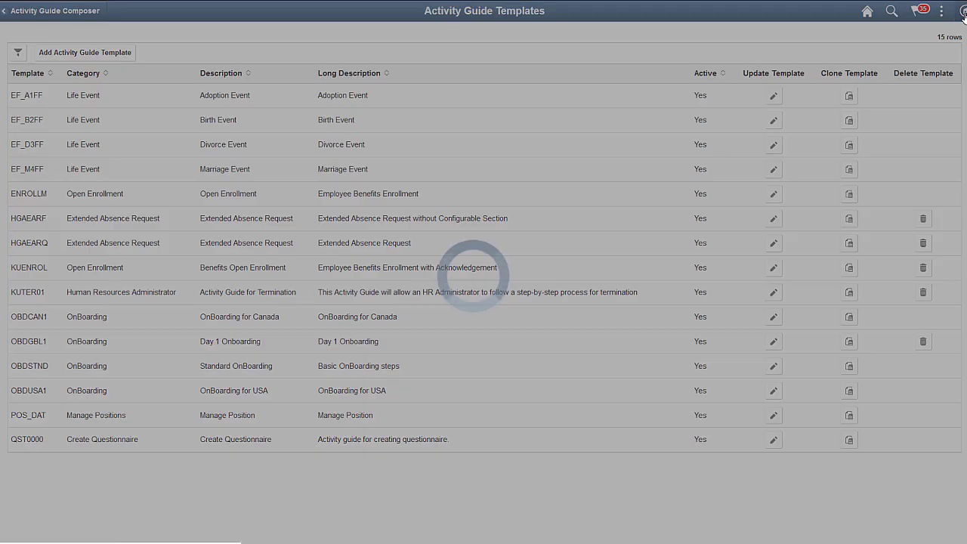
click(950, 182)
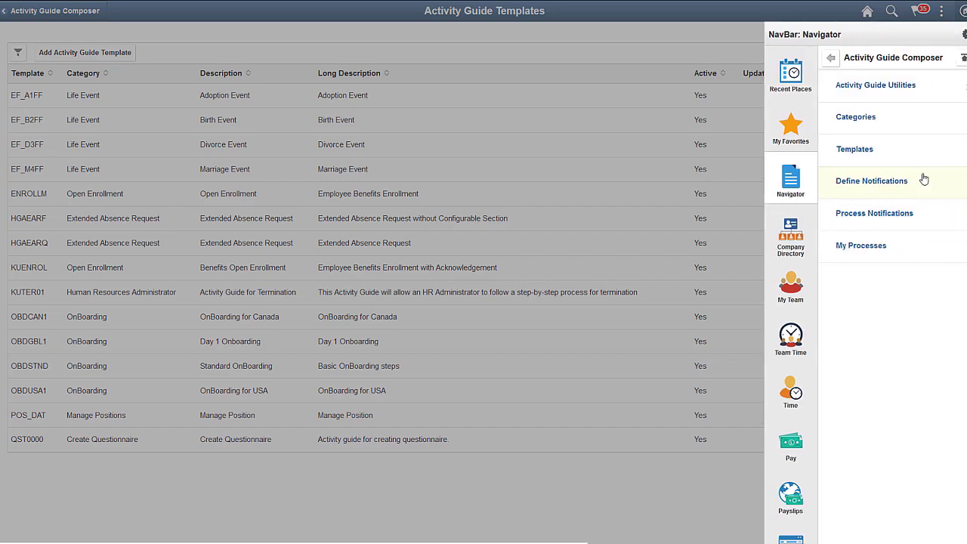
click(894, 99)
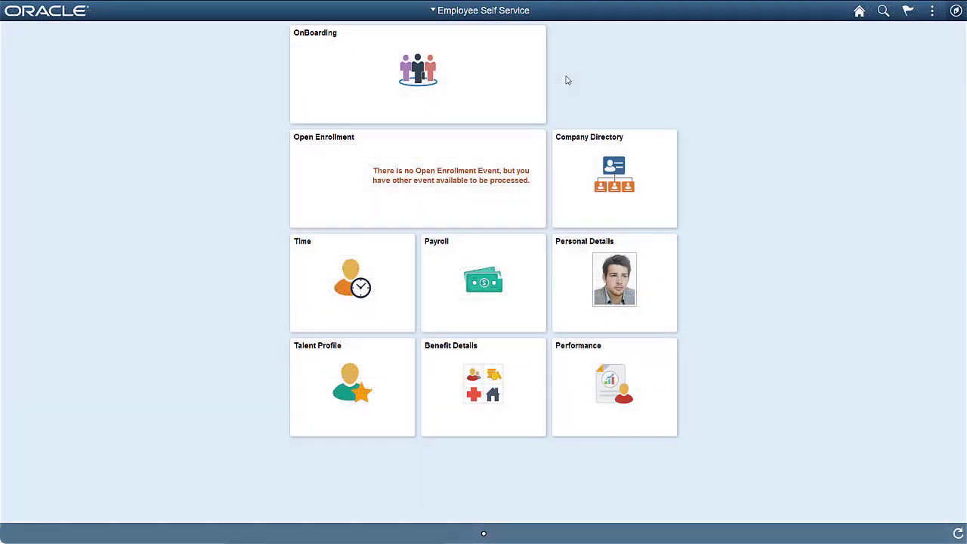
click(526, 86)
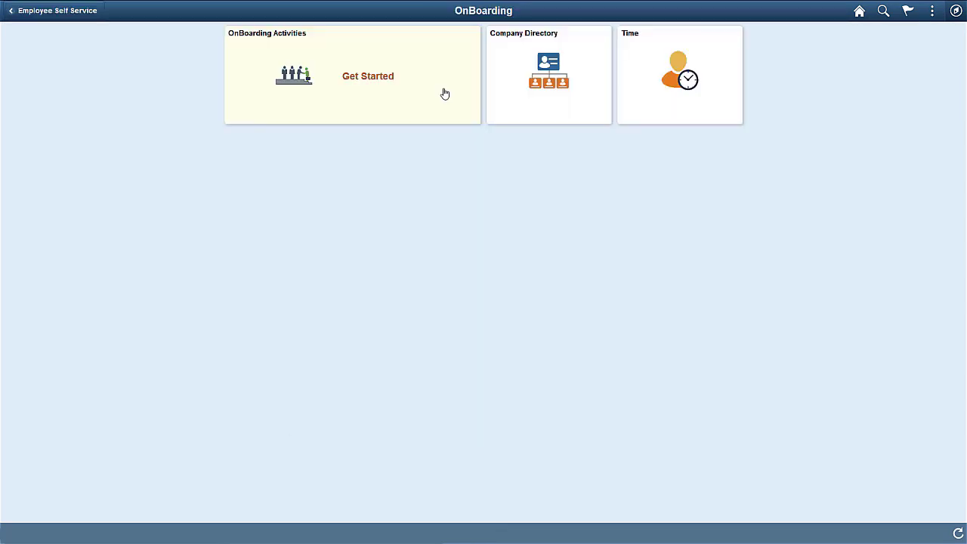
click(444, 93)
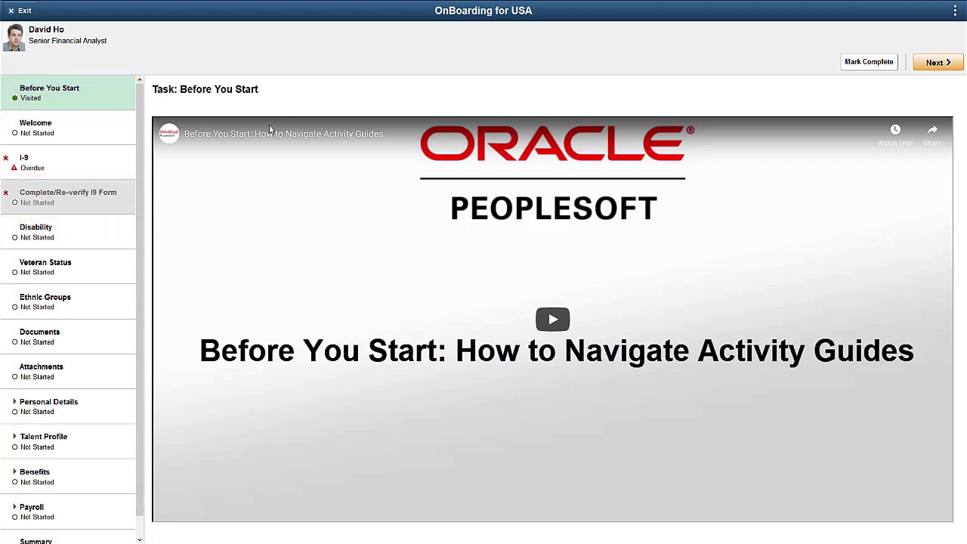
Try the Complete/Re-verify I9 Form task, dismiss the no-access message, and move on
click(128, 191)
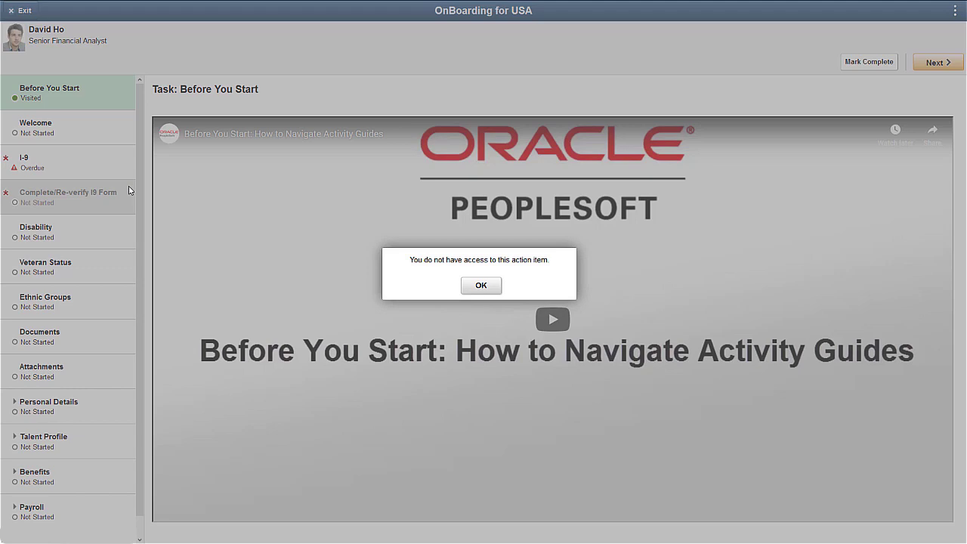
click(468, 291)
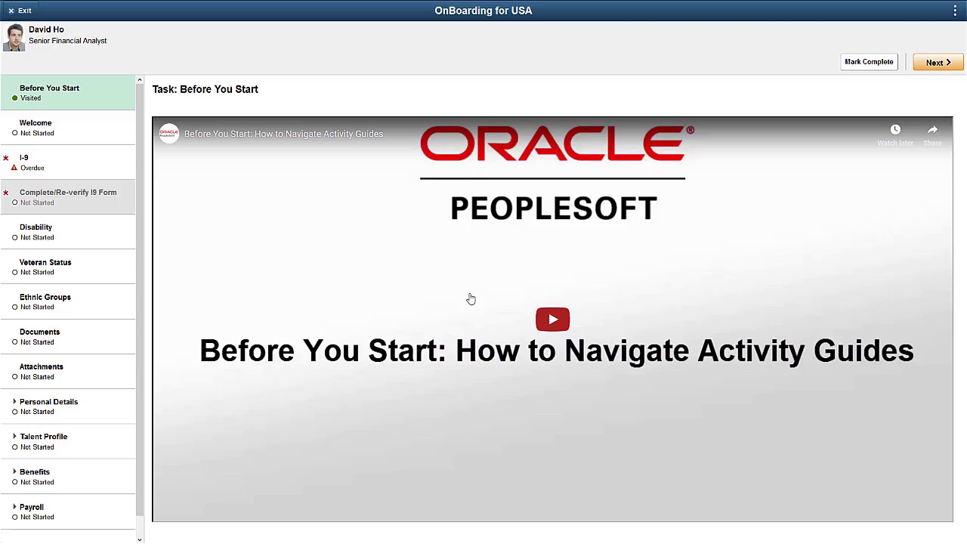
click(916, 66)
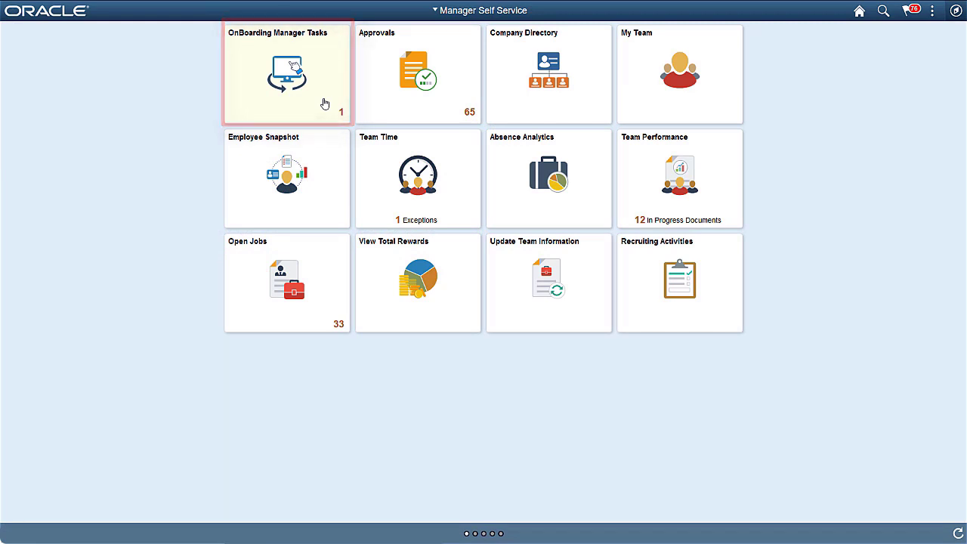
From OnBoarding Manager Tasks, continue the pending onboarding and search the new hire's I-9 form
click(325, 103)
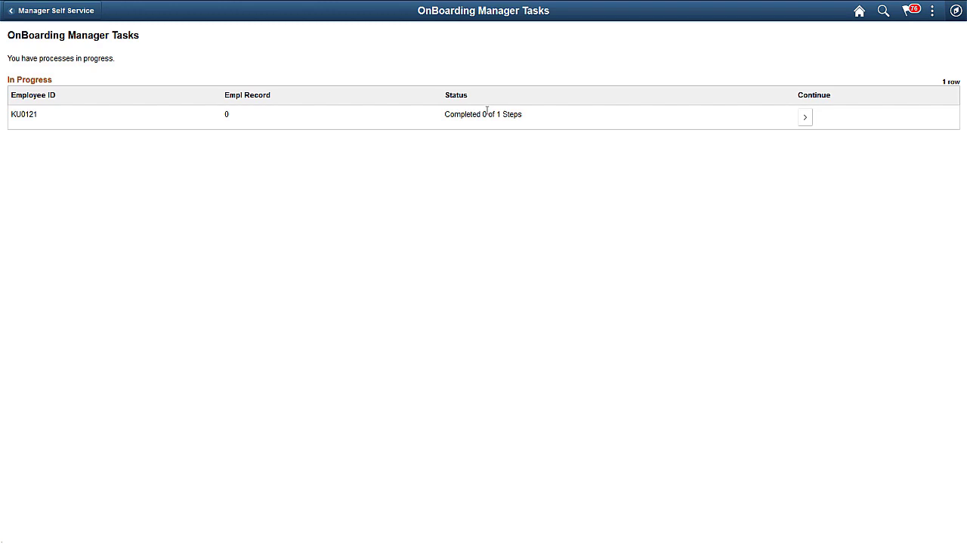
click(805, 121)
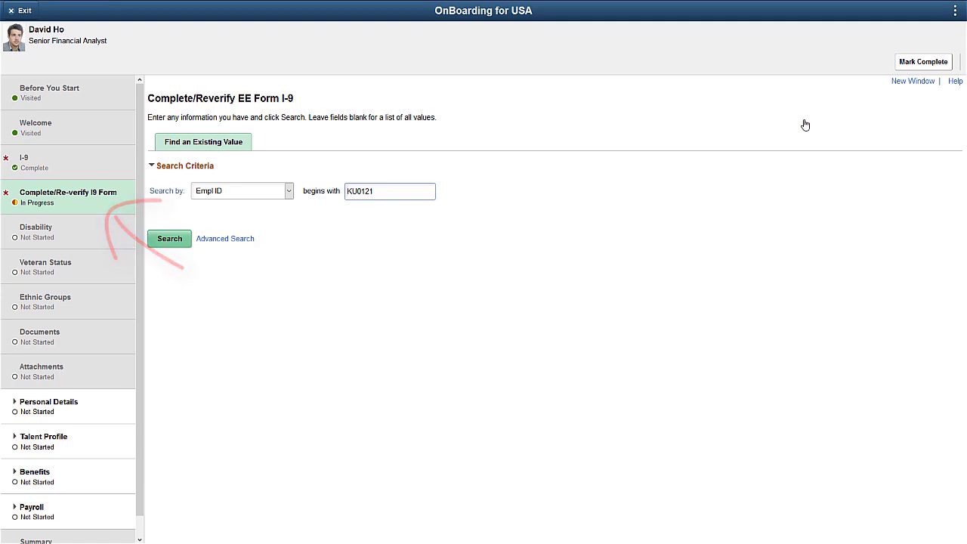
click(180, 241)
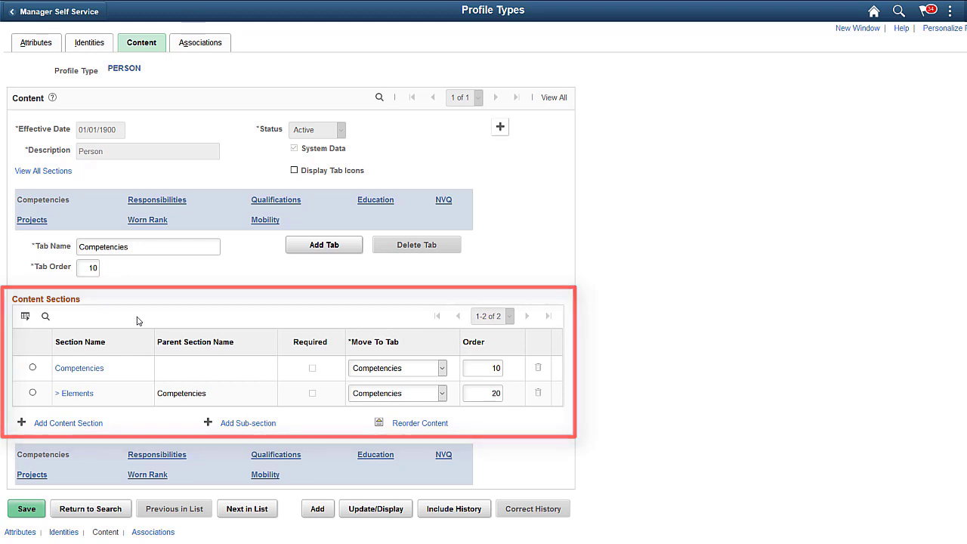
Open the Competencies content section of the PERSON profile type
click(79, 368)
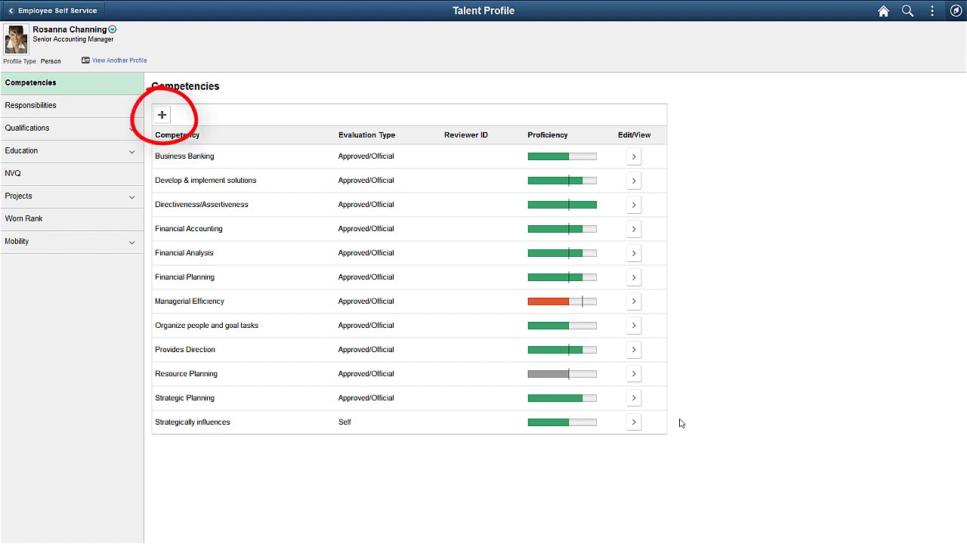
View the Strategically influences and read-only Persuasive competency details, then close them
click(634, 424)
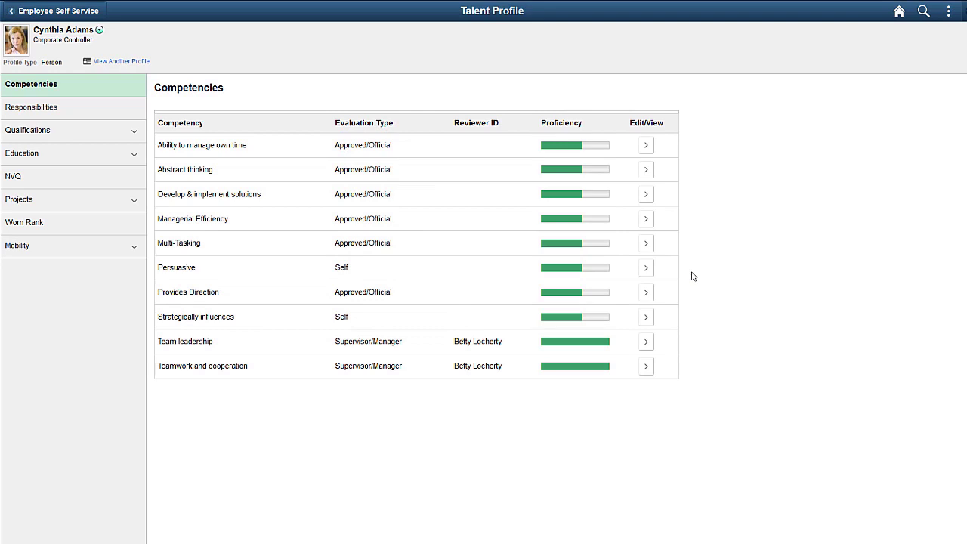
click(647, 269)
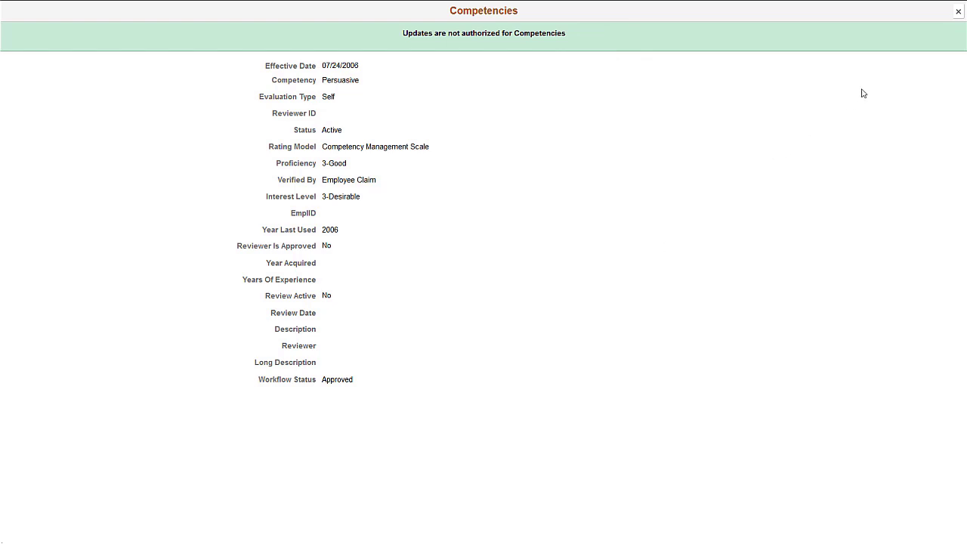
click(957, 10)
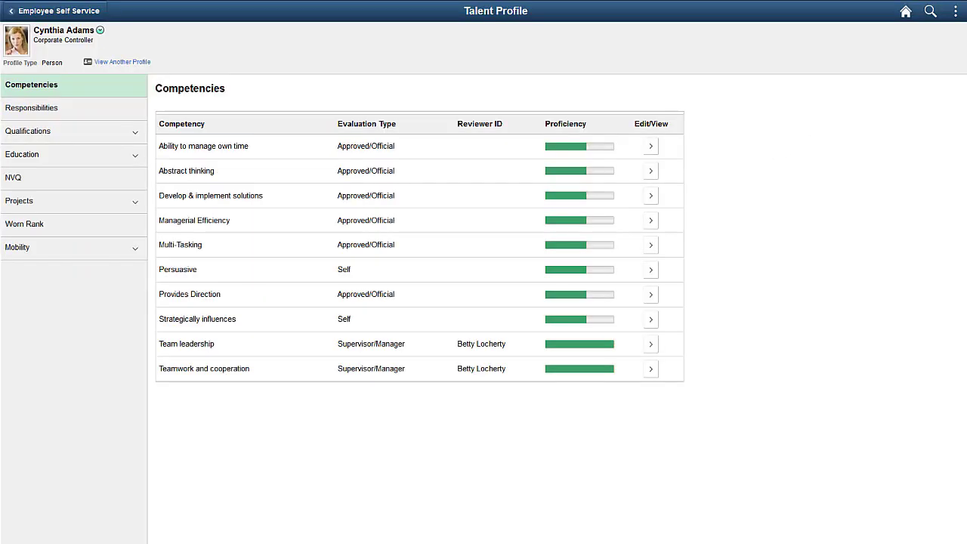